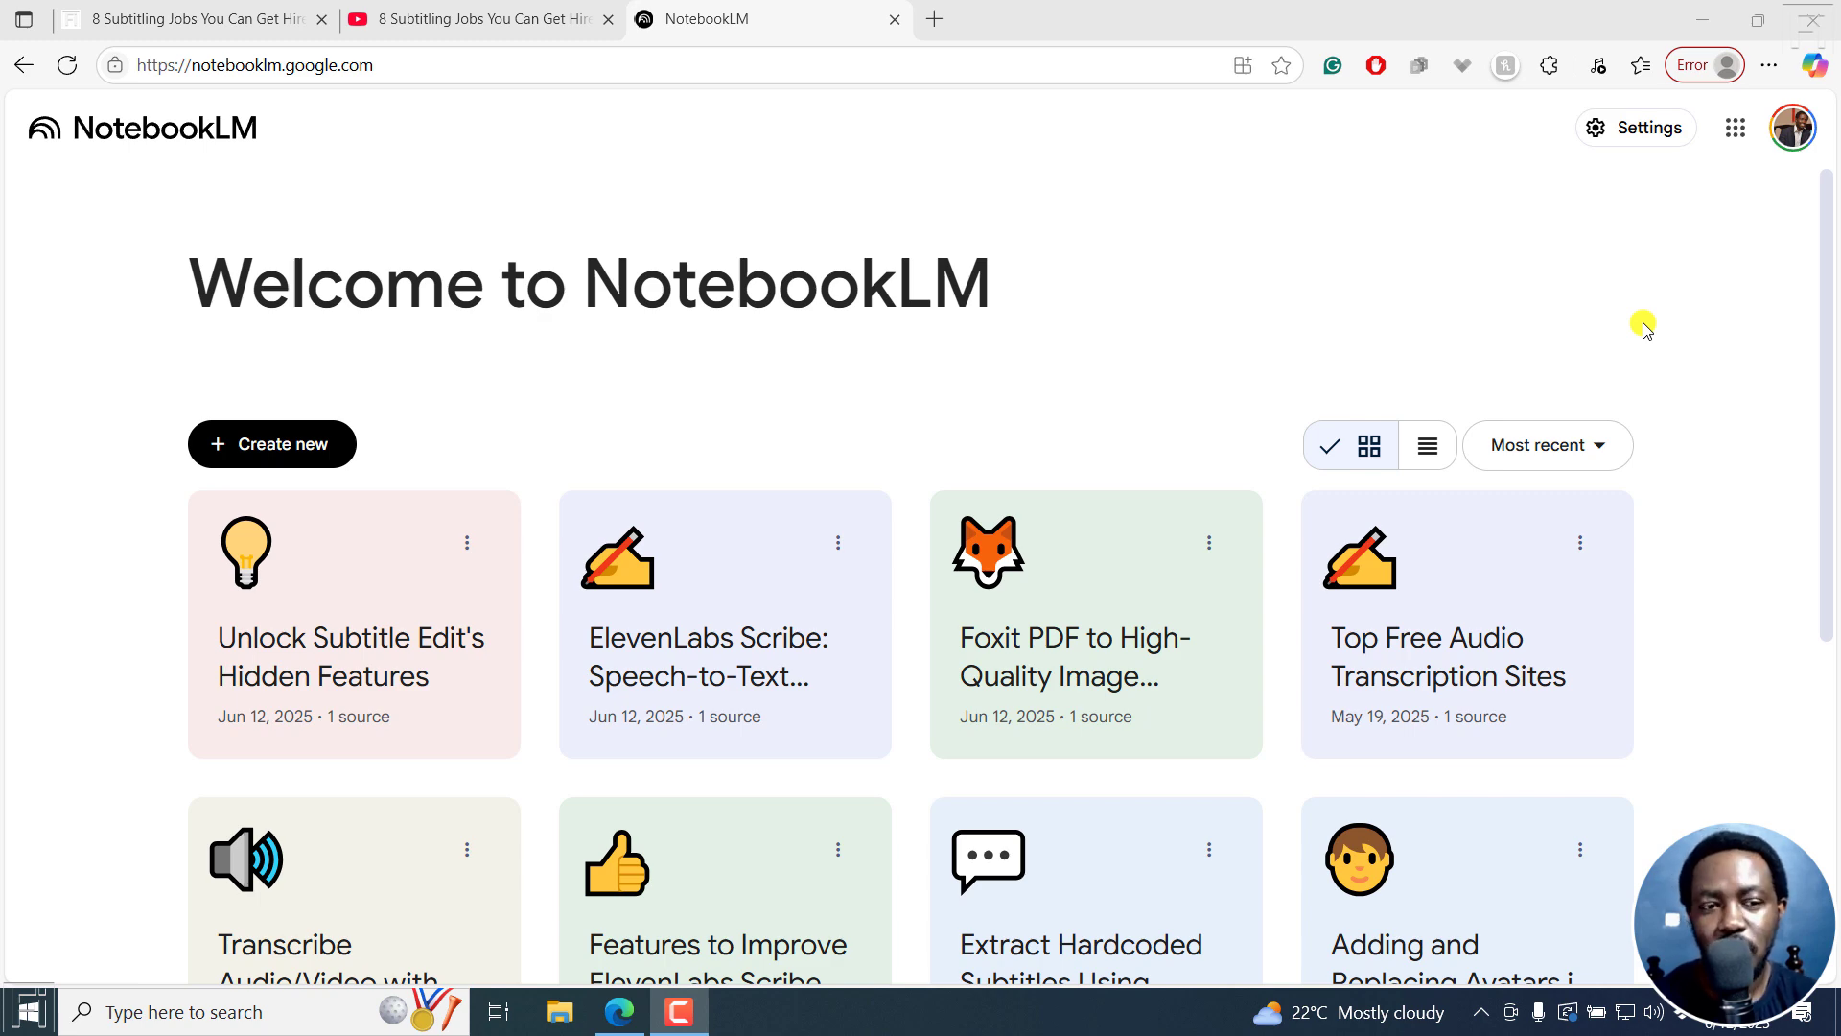
Look over the subtitling jobs article and the YouTube video, then return to the NotebookLM welcome page
click(324, 21)
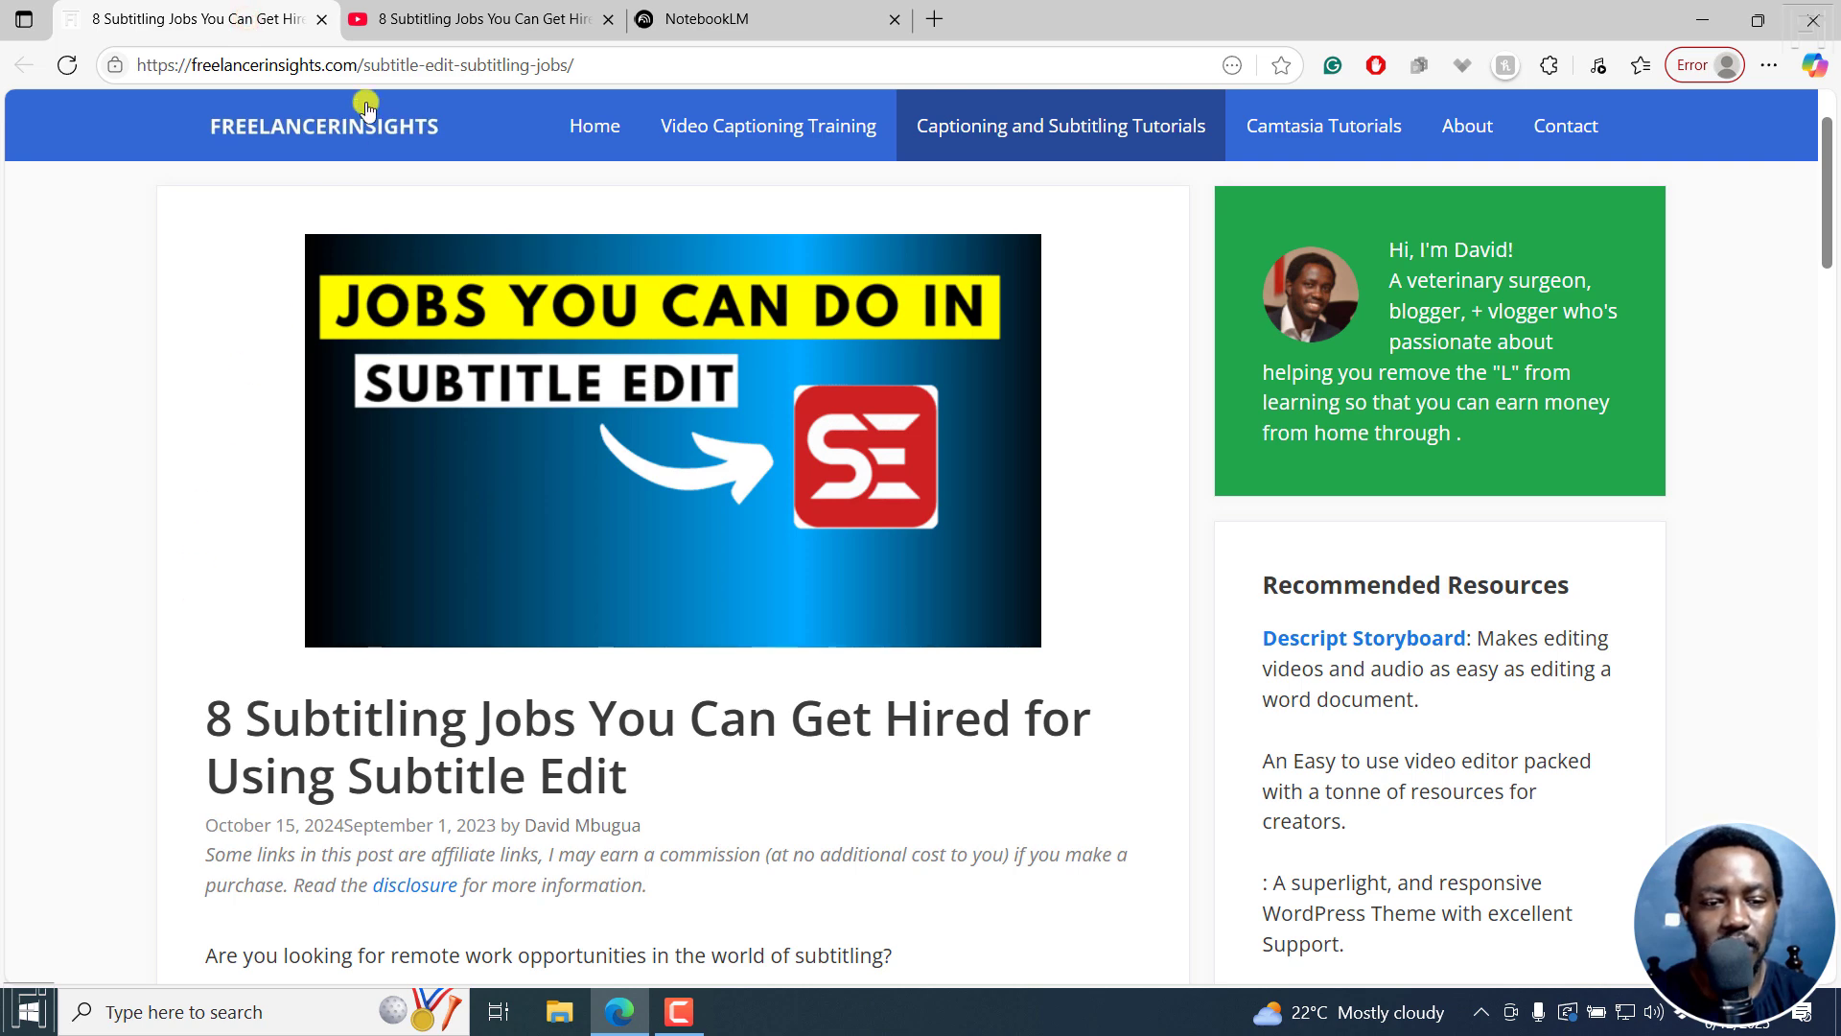
click(429, 13)
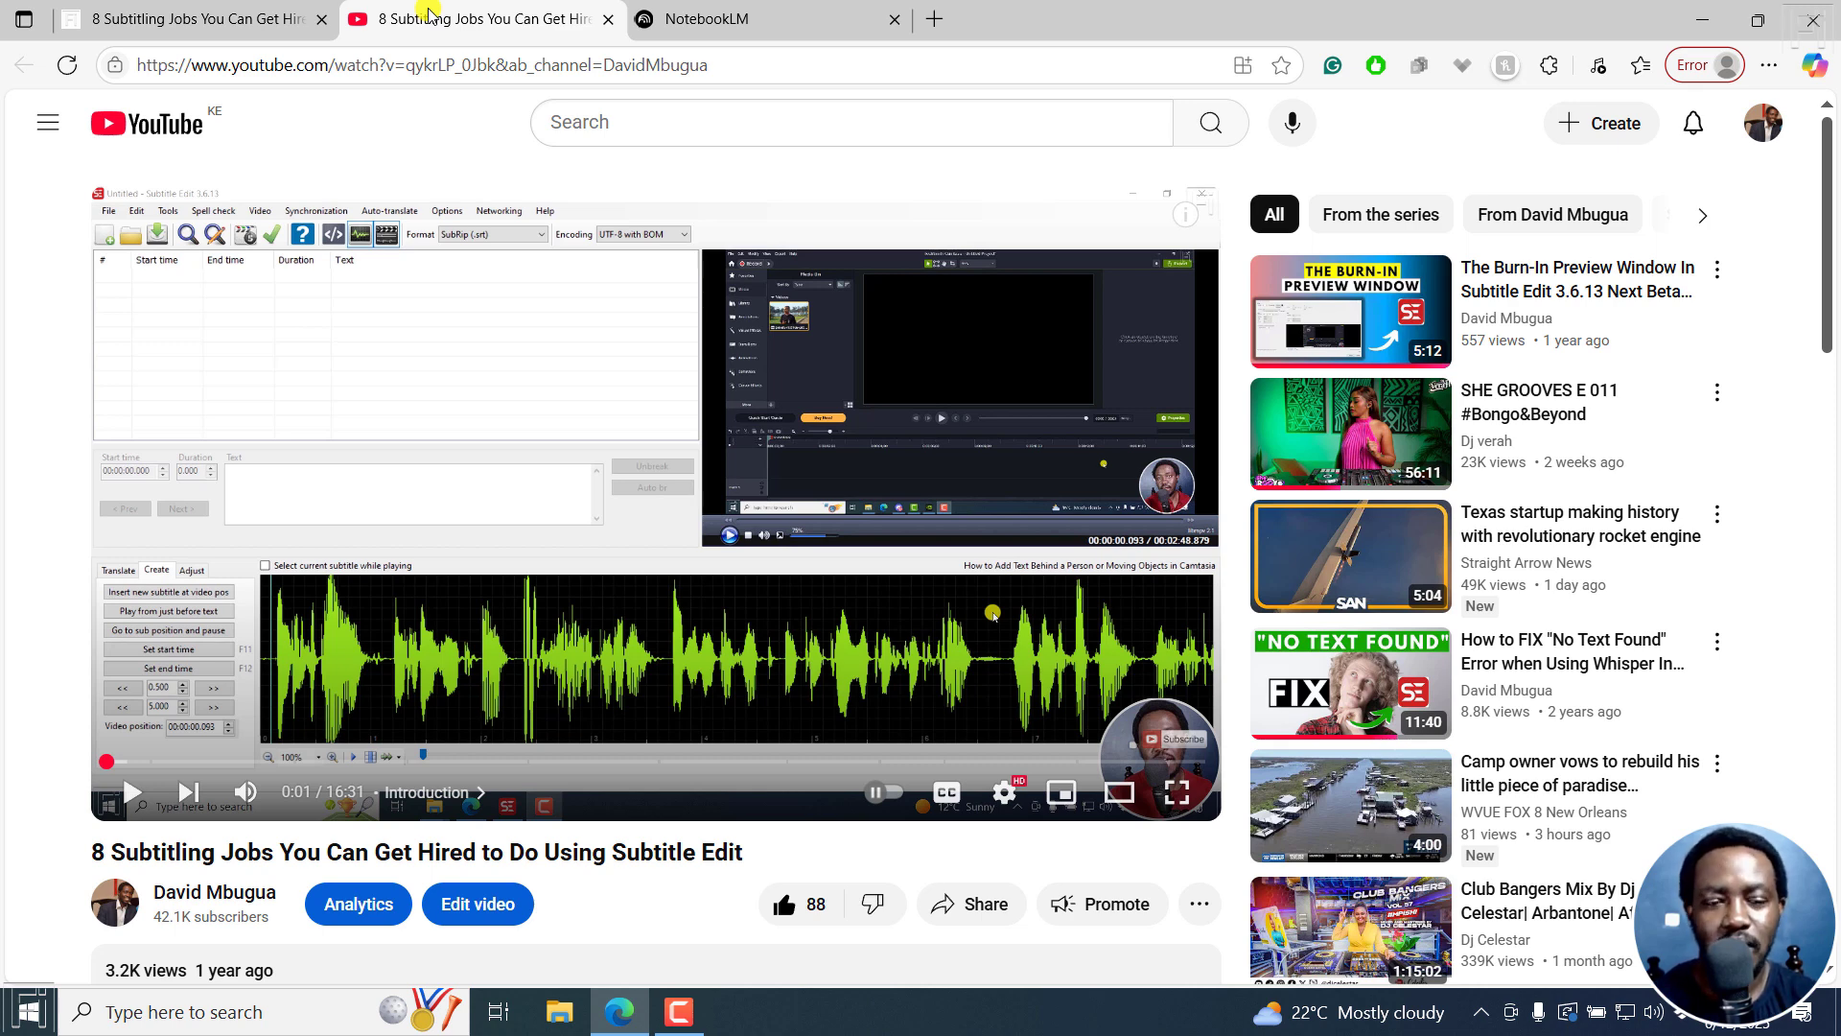
click(705, 19)
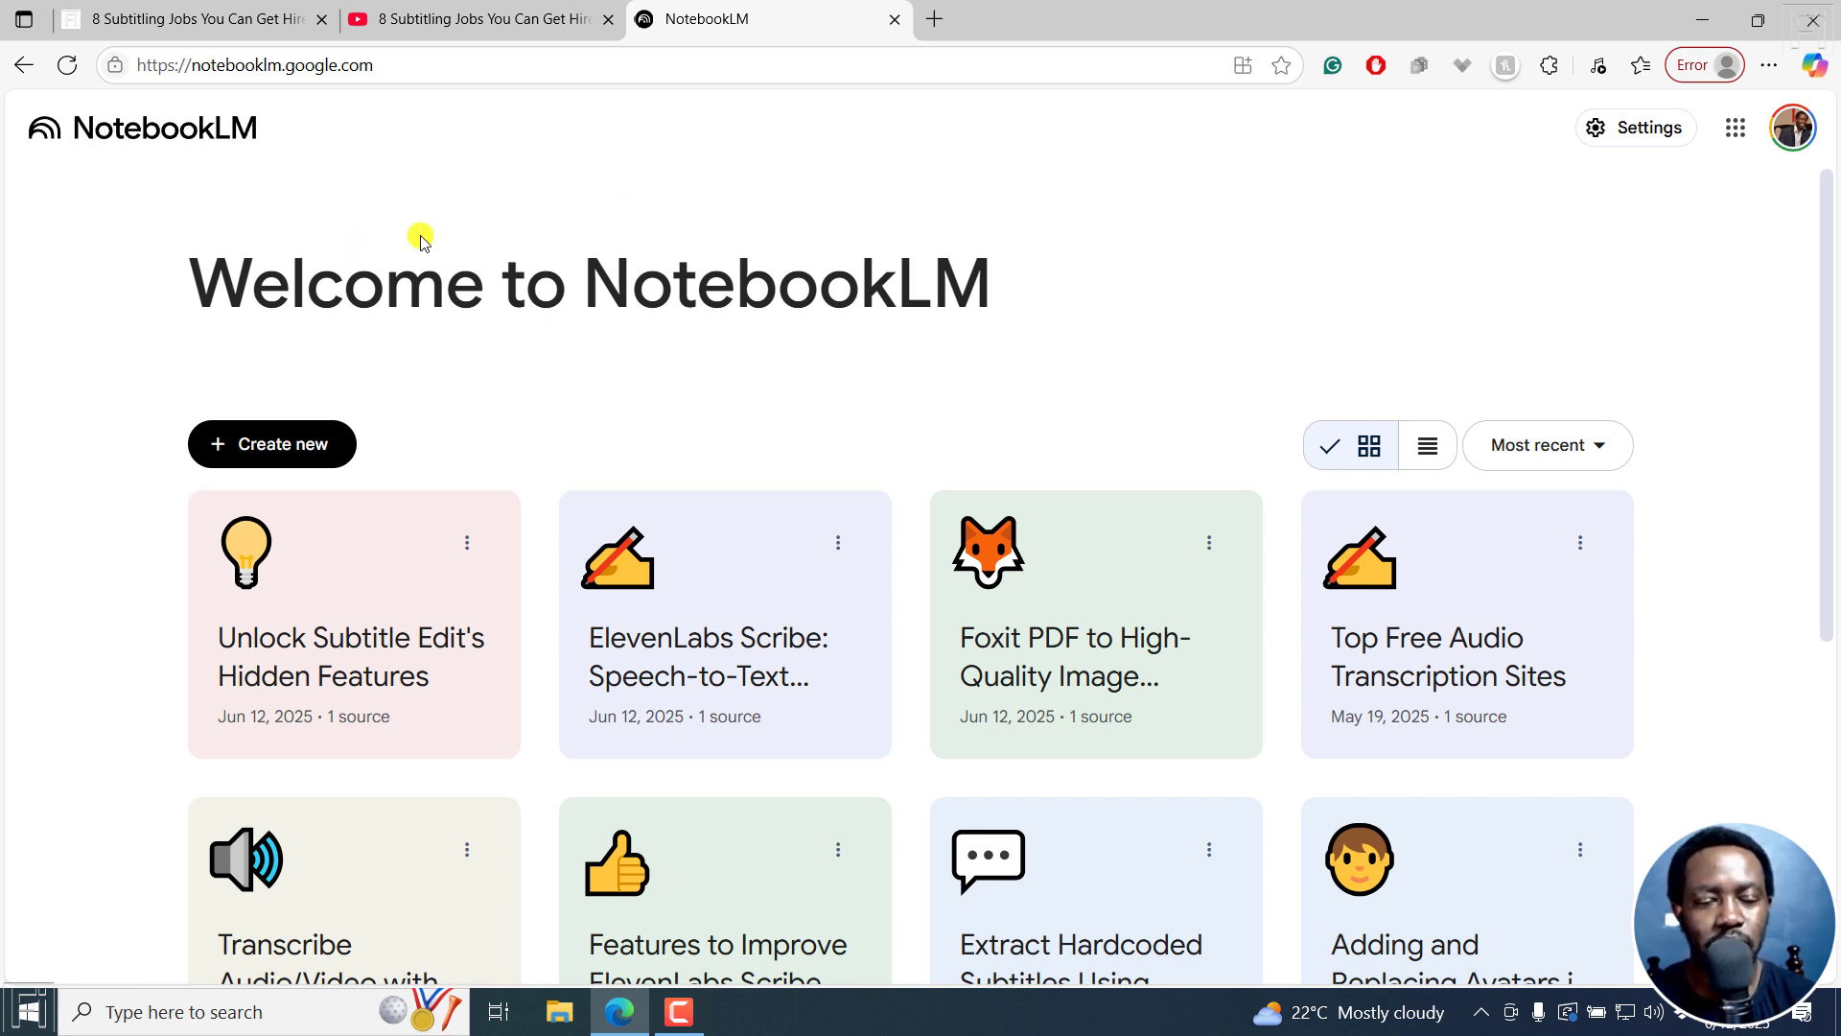
On the YouTube video page, expand the description and show the video's transcript
click(230, 19)
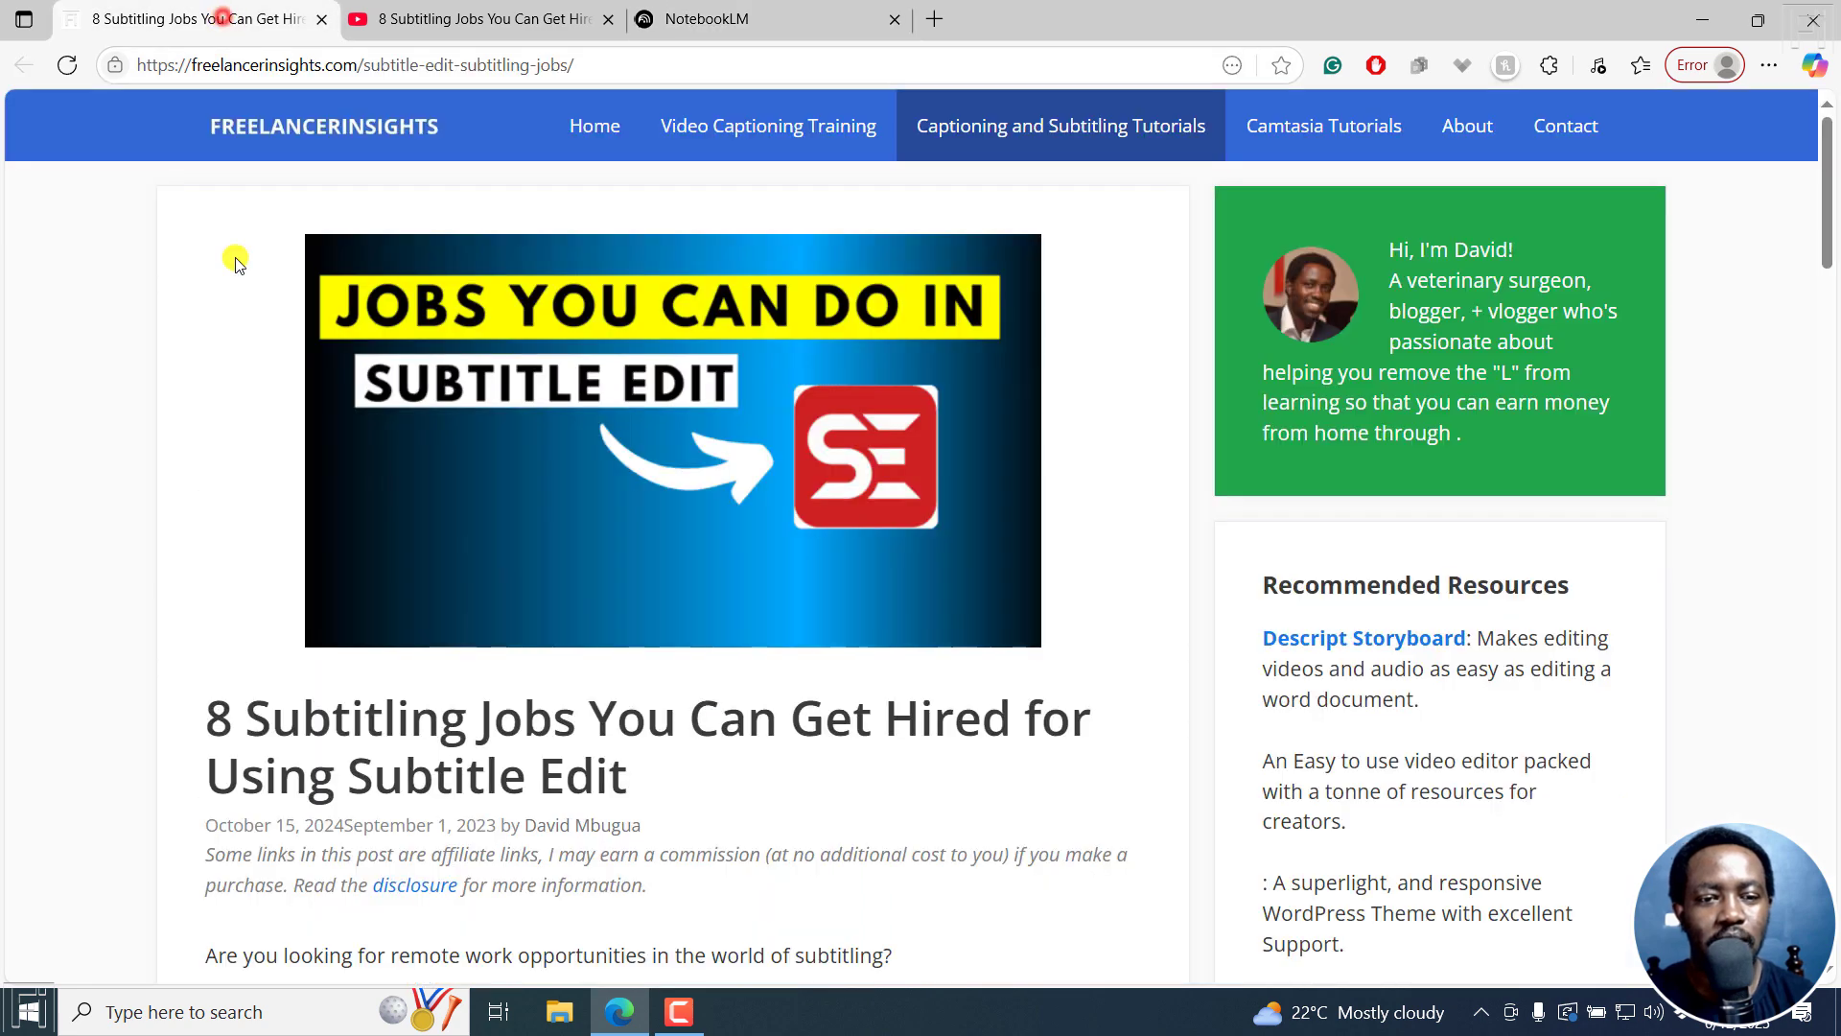
click(422, 19)
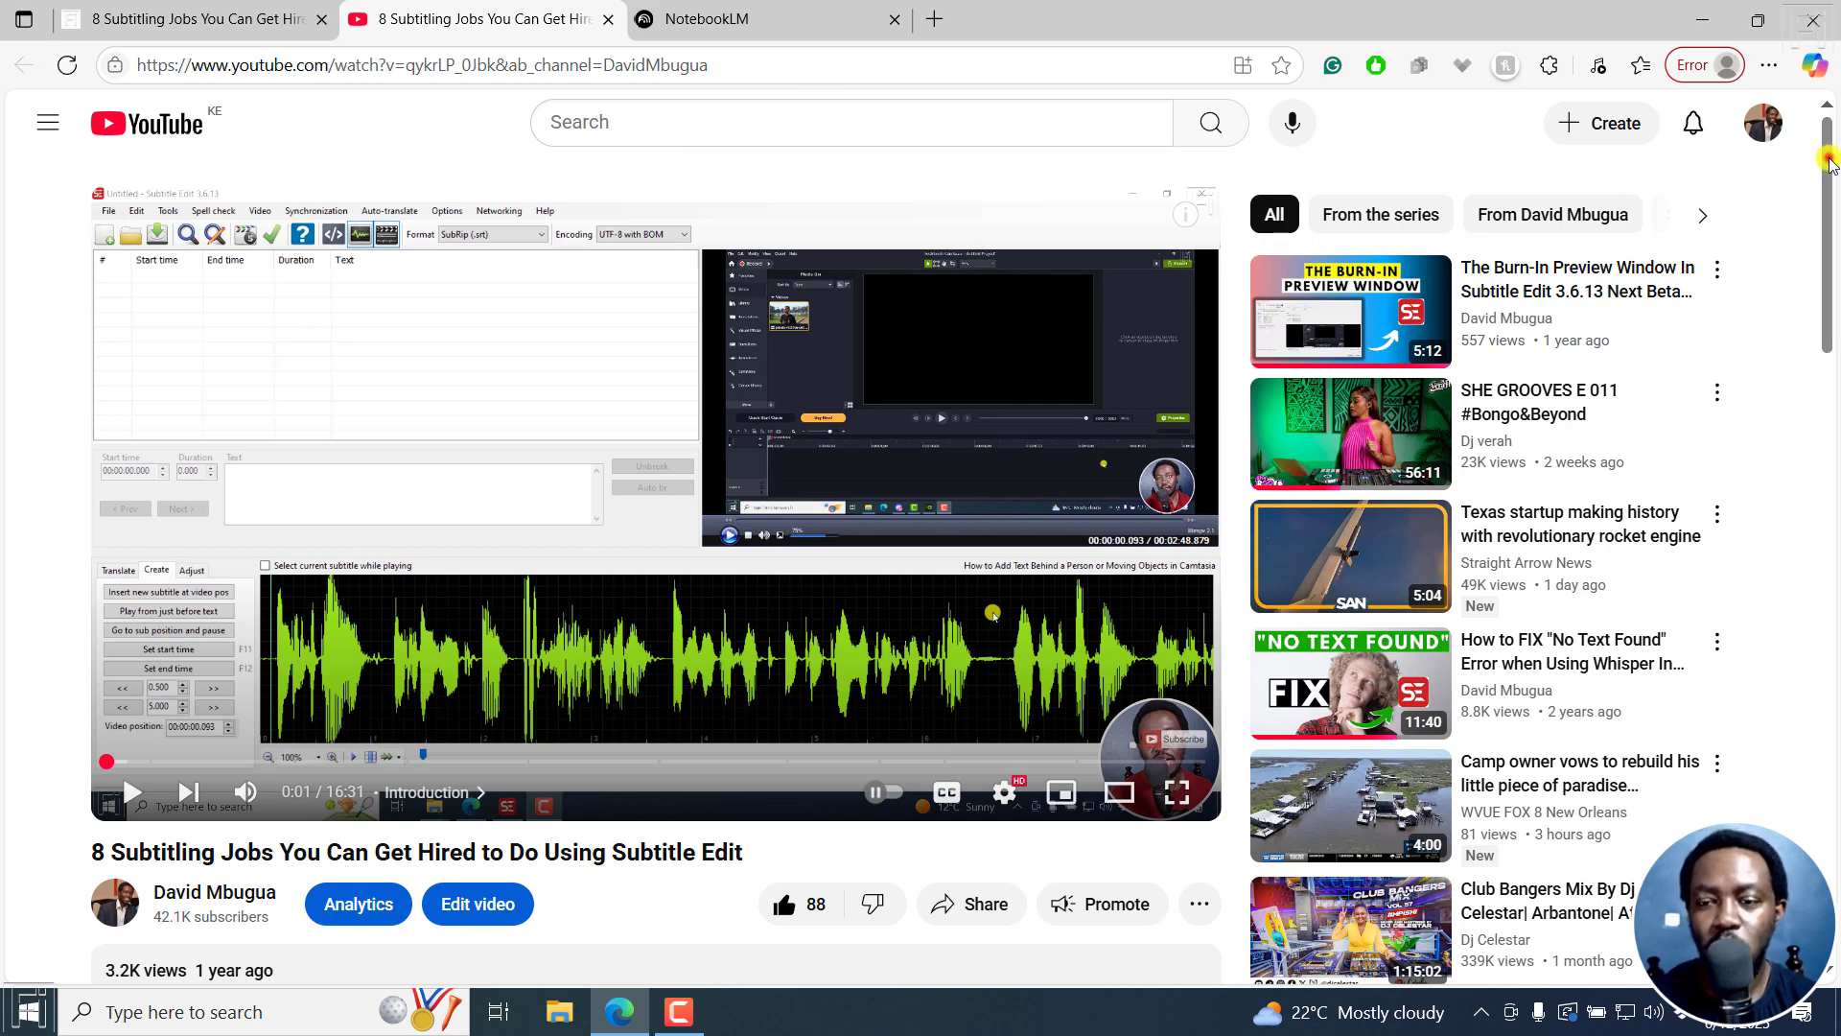
drag(1829, 158, 1736, 358)
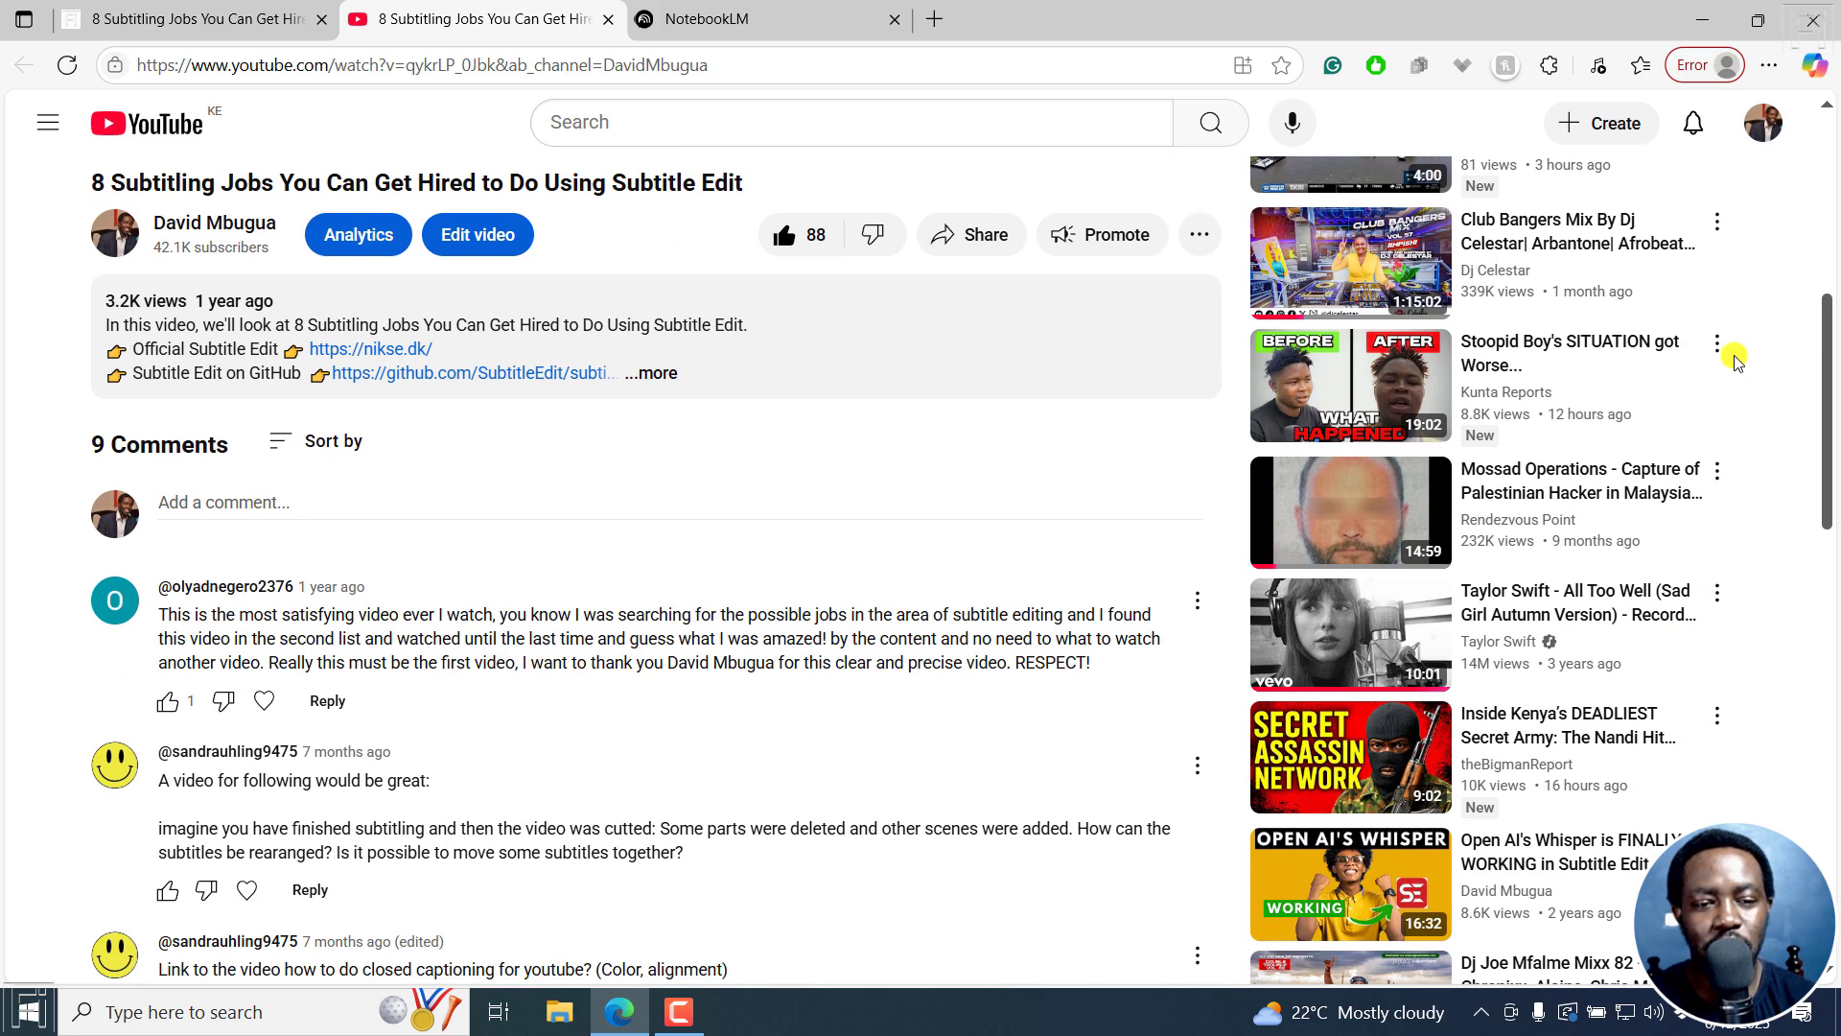
click(649, 374)
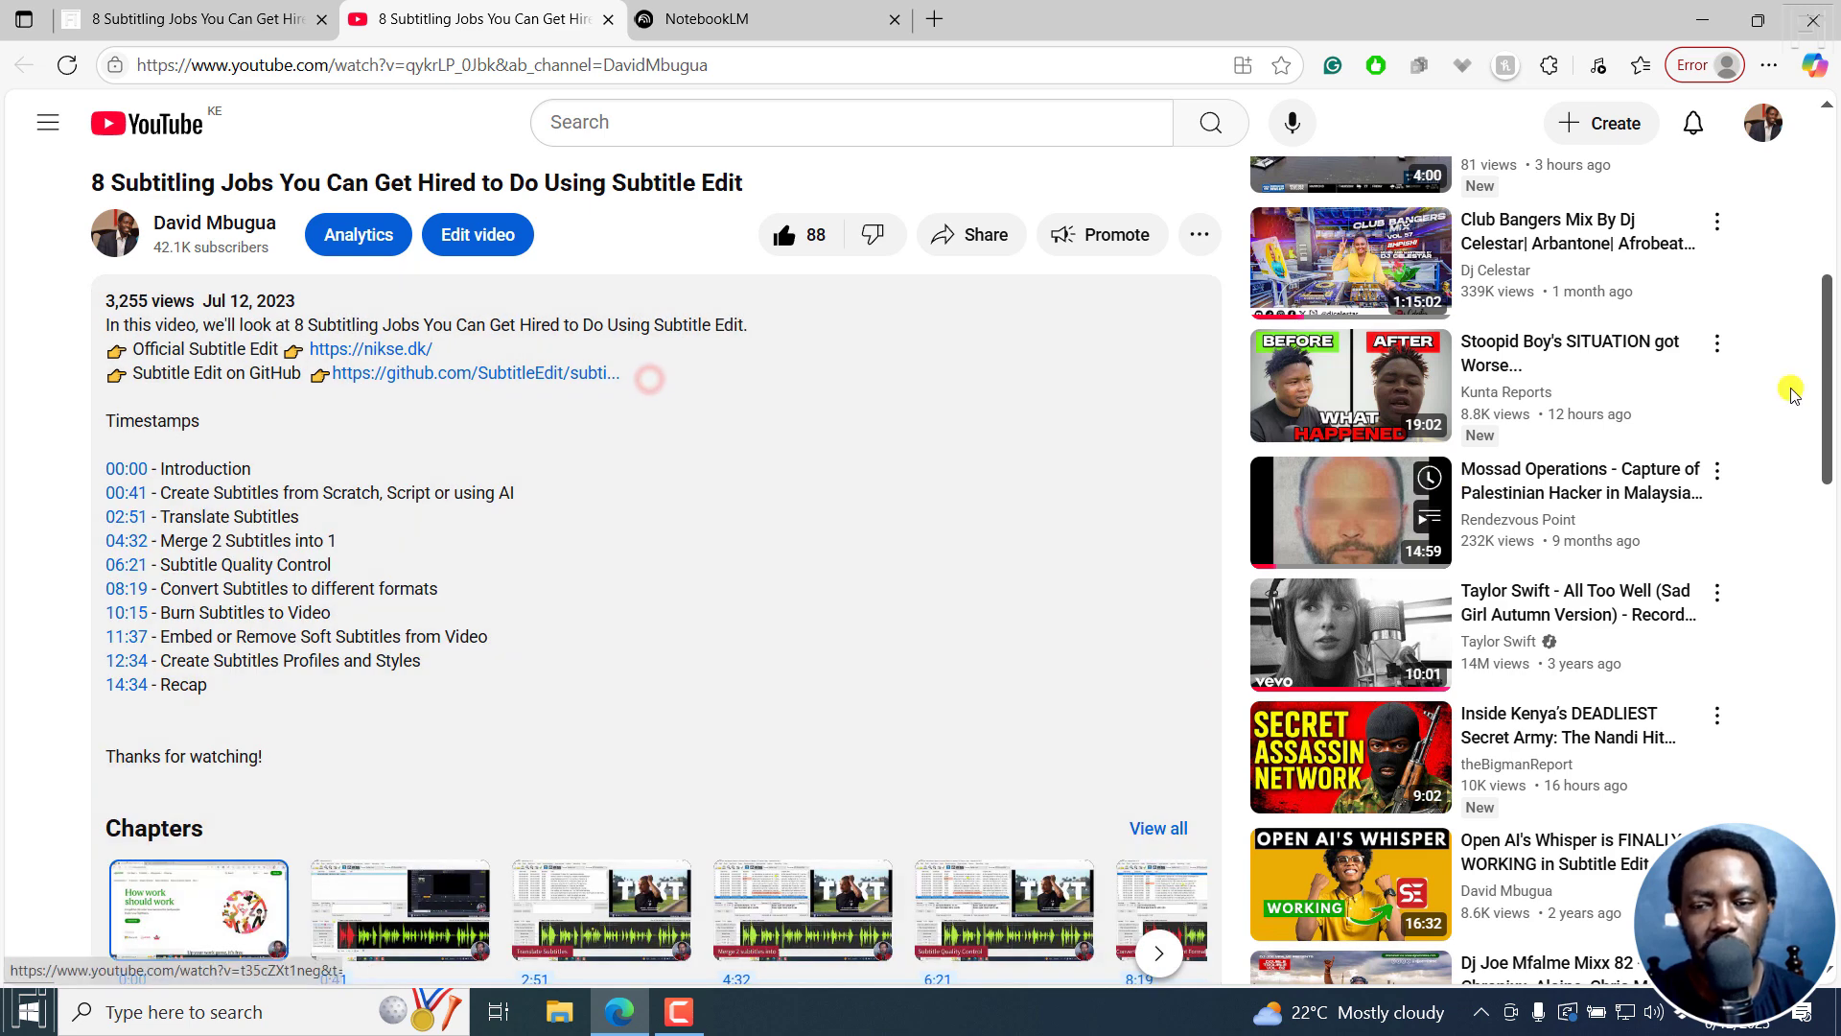
drag(1830, 362, 1827, 506)
click(181, 569)
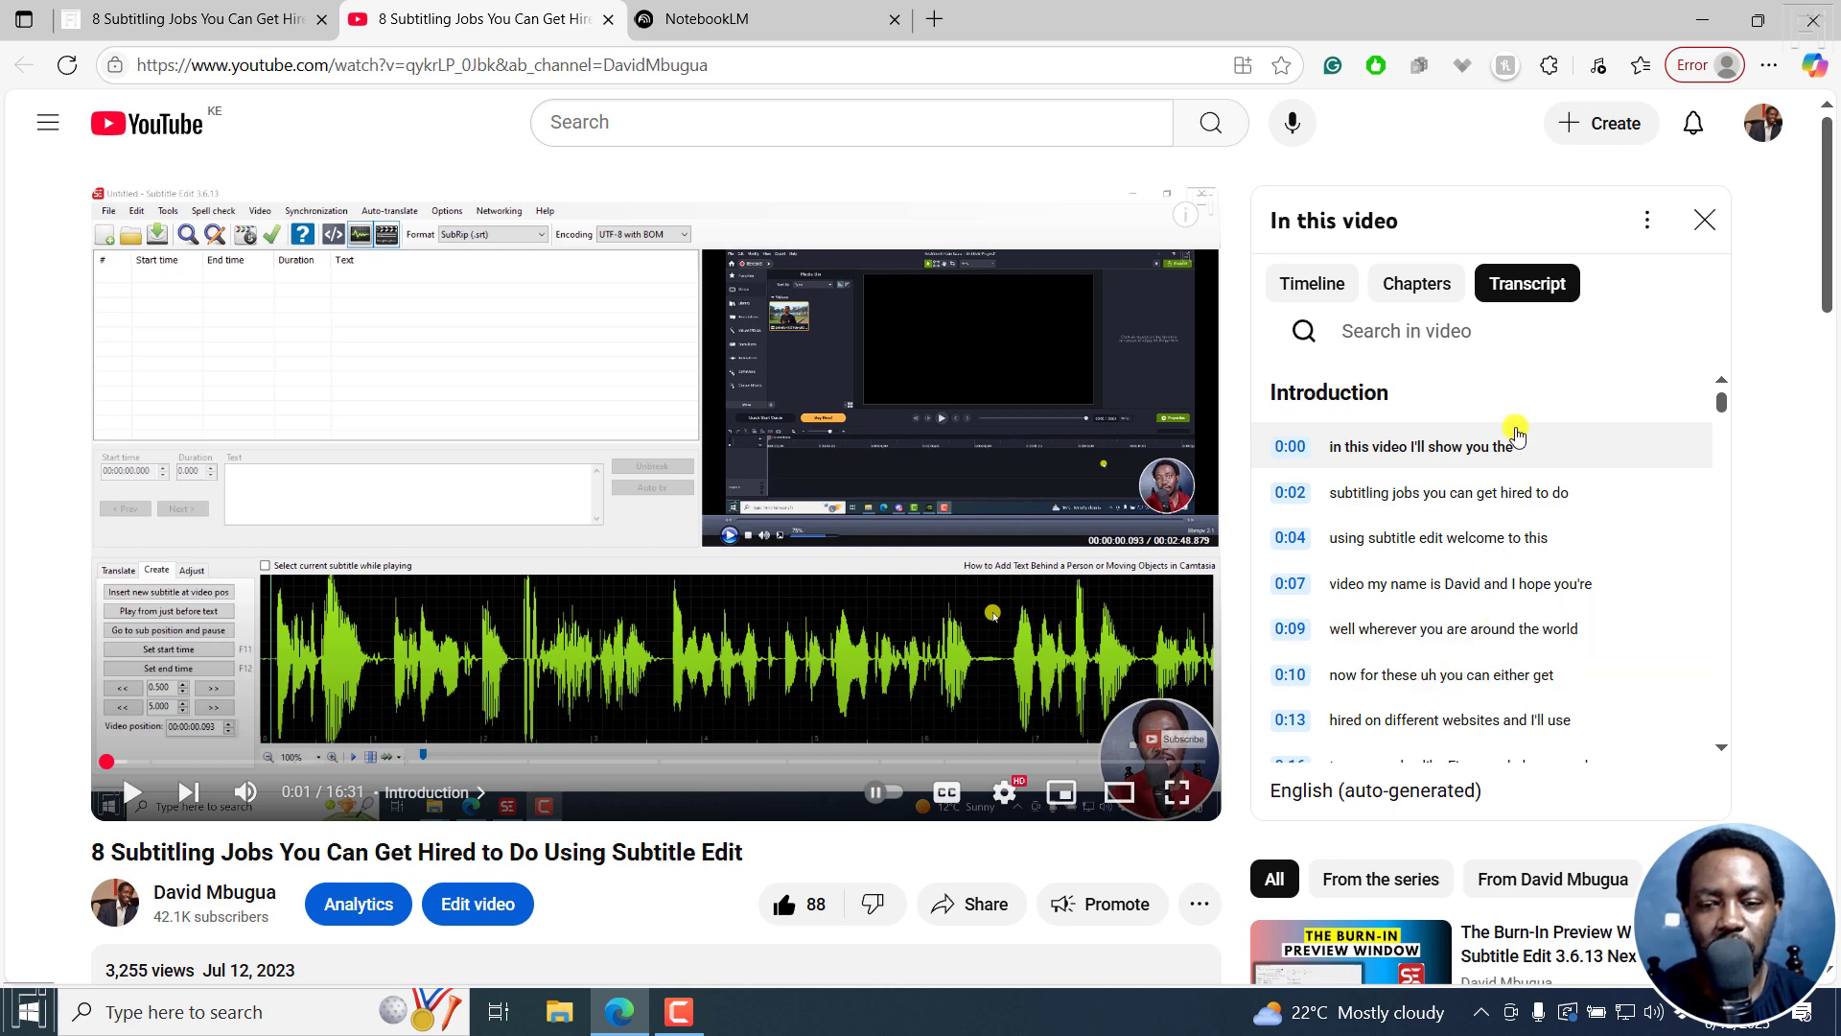
Copy the video's share link and return to NotebookLM
click(964, 923)
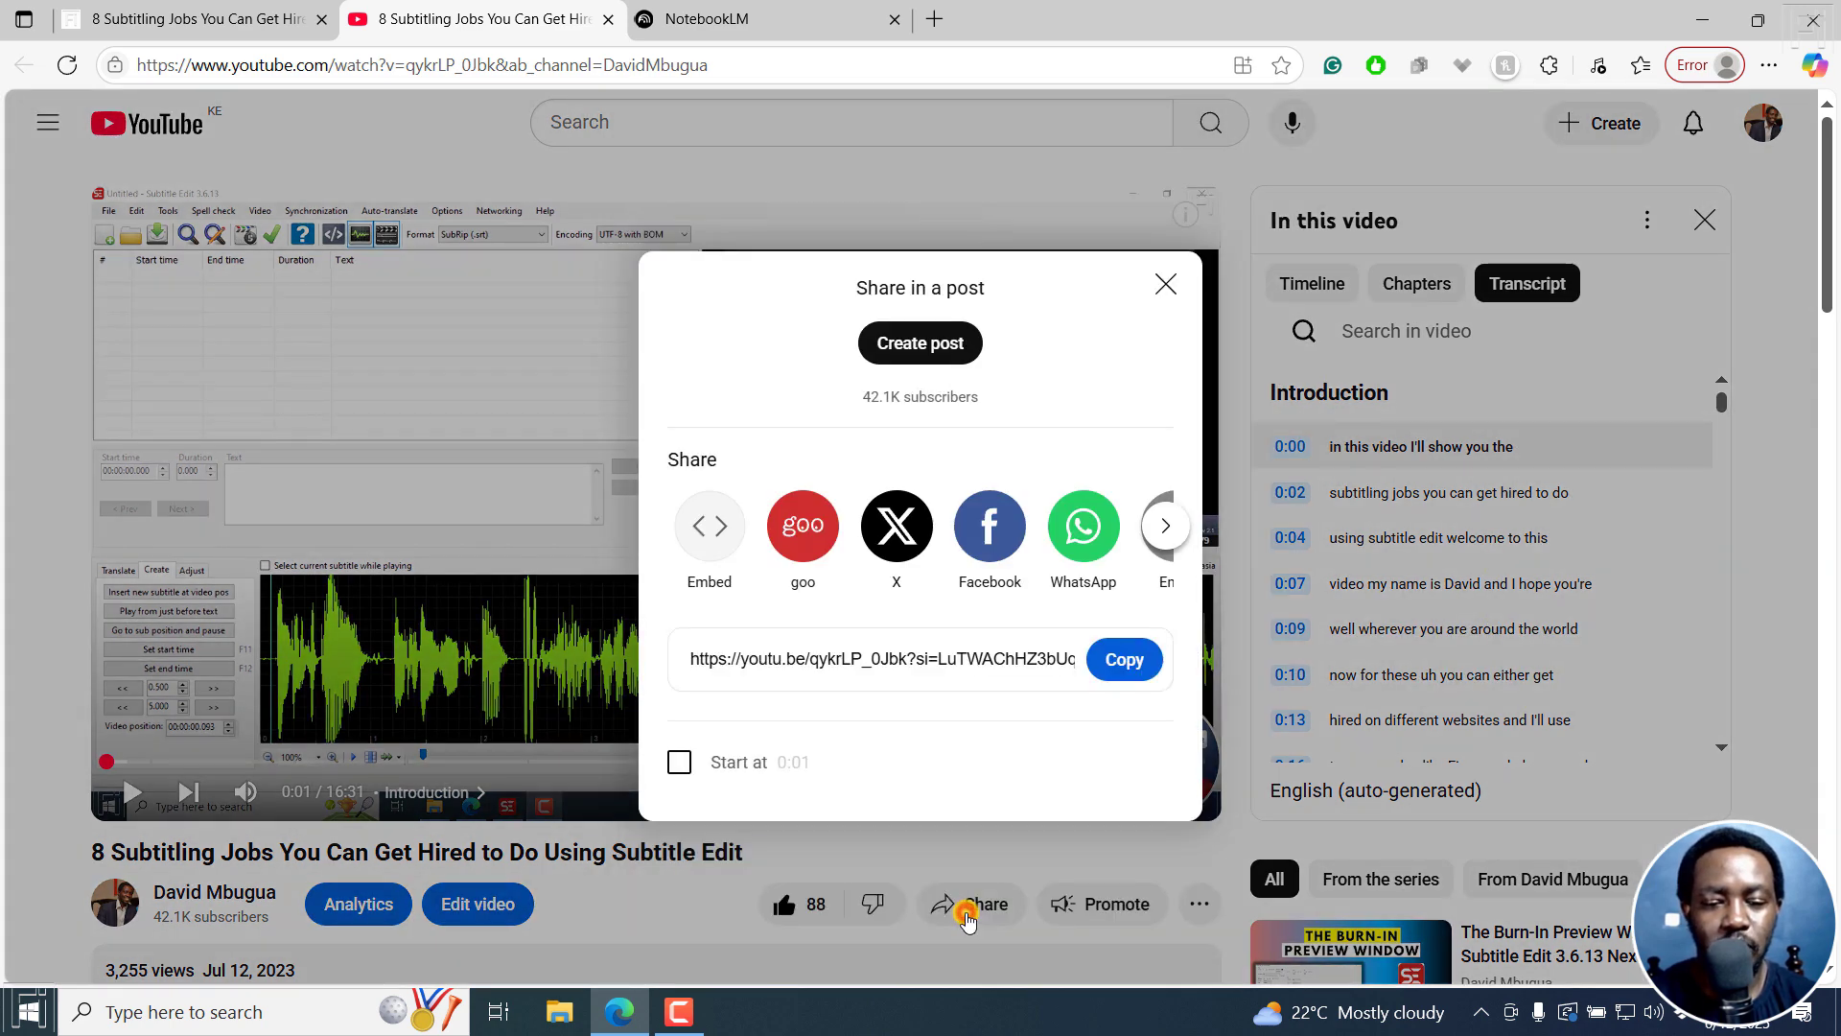
click(1131, 661)
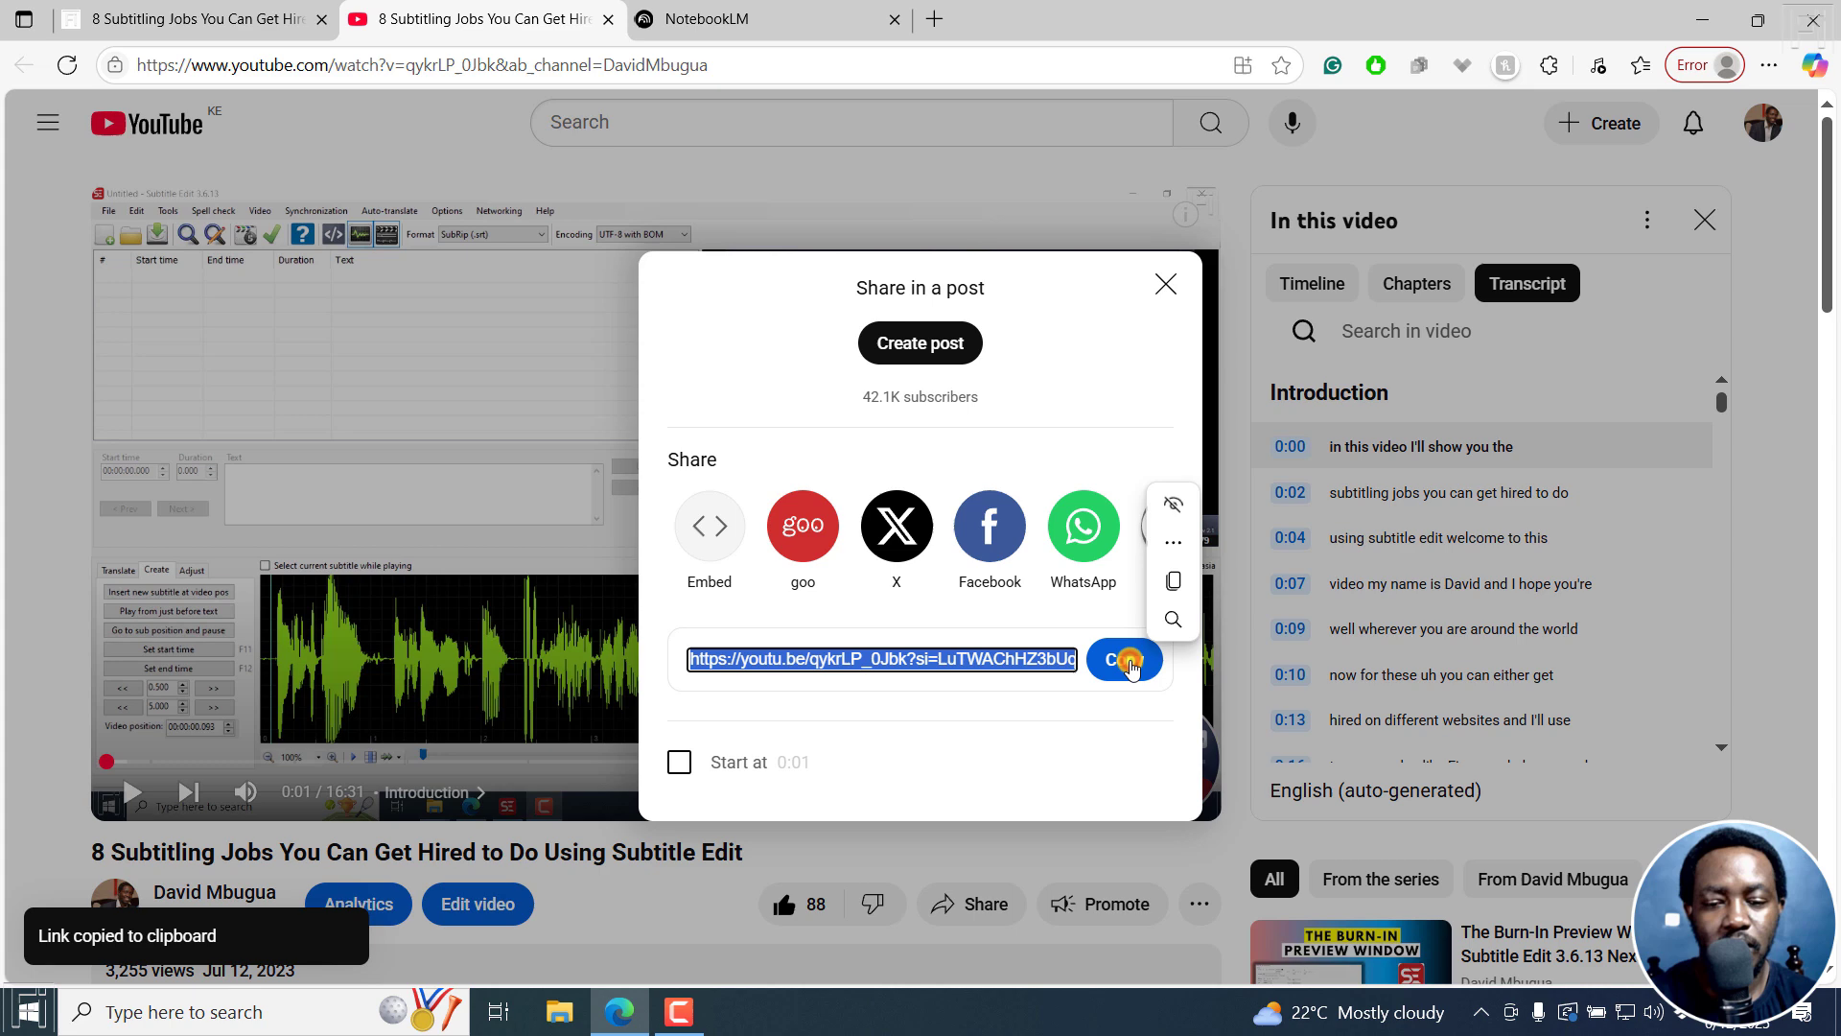
click(757, 26)
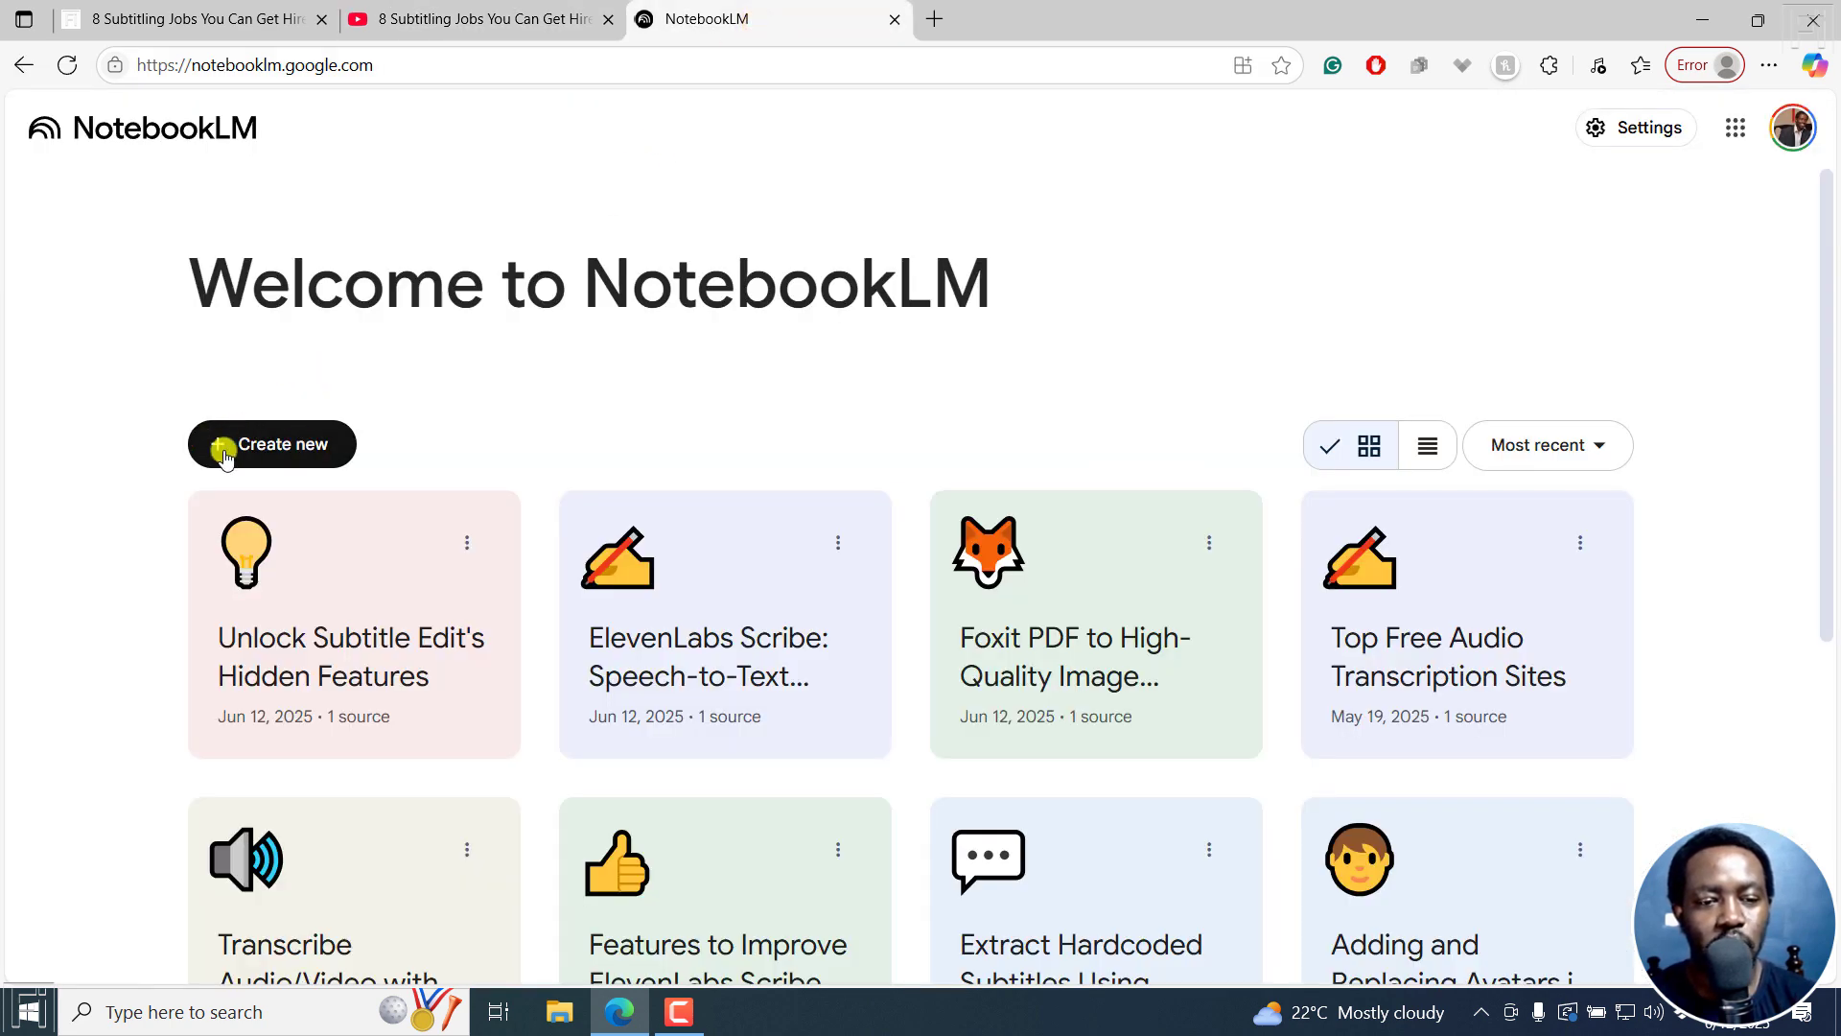
Create a new notebook and paste the copied video link as its YouTube source
click(270, 445)
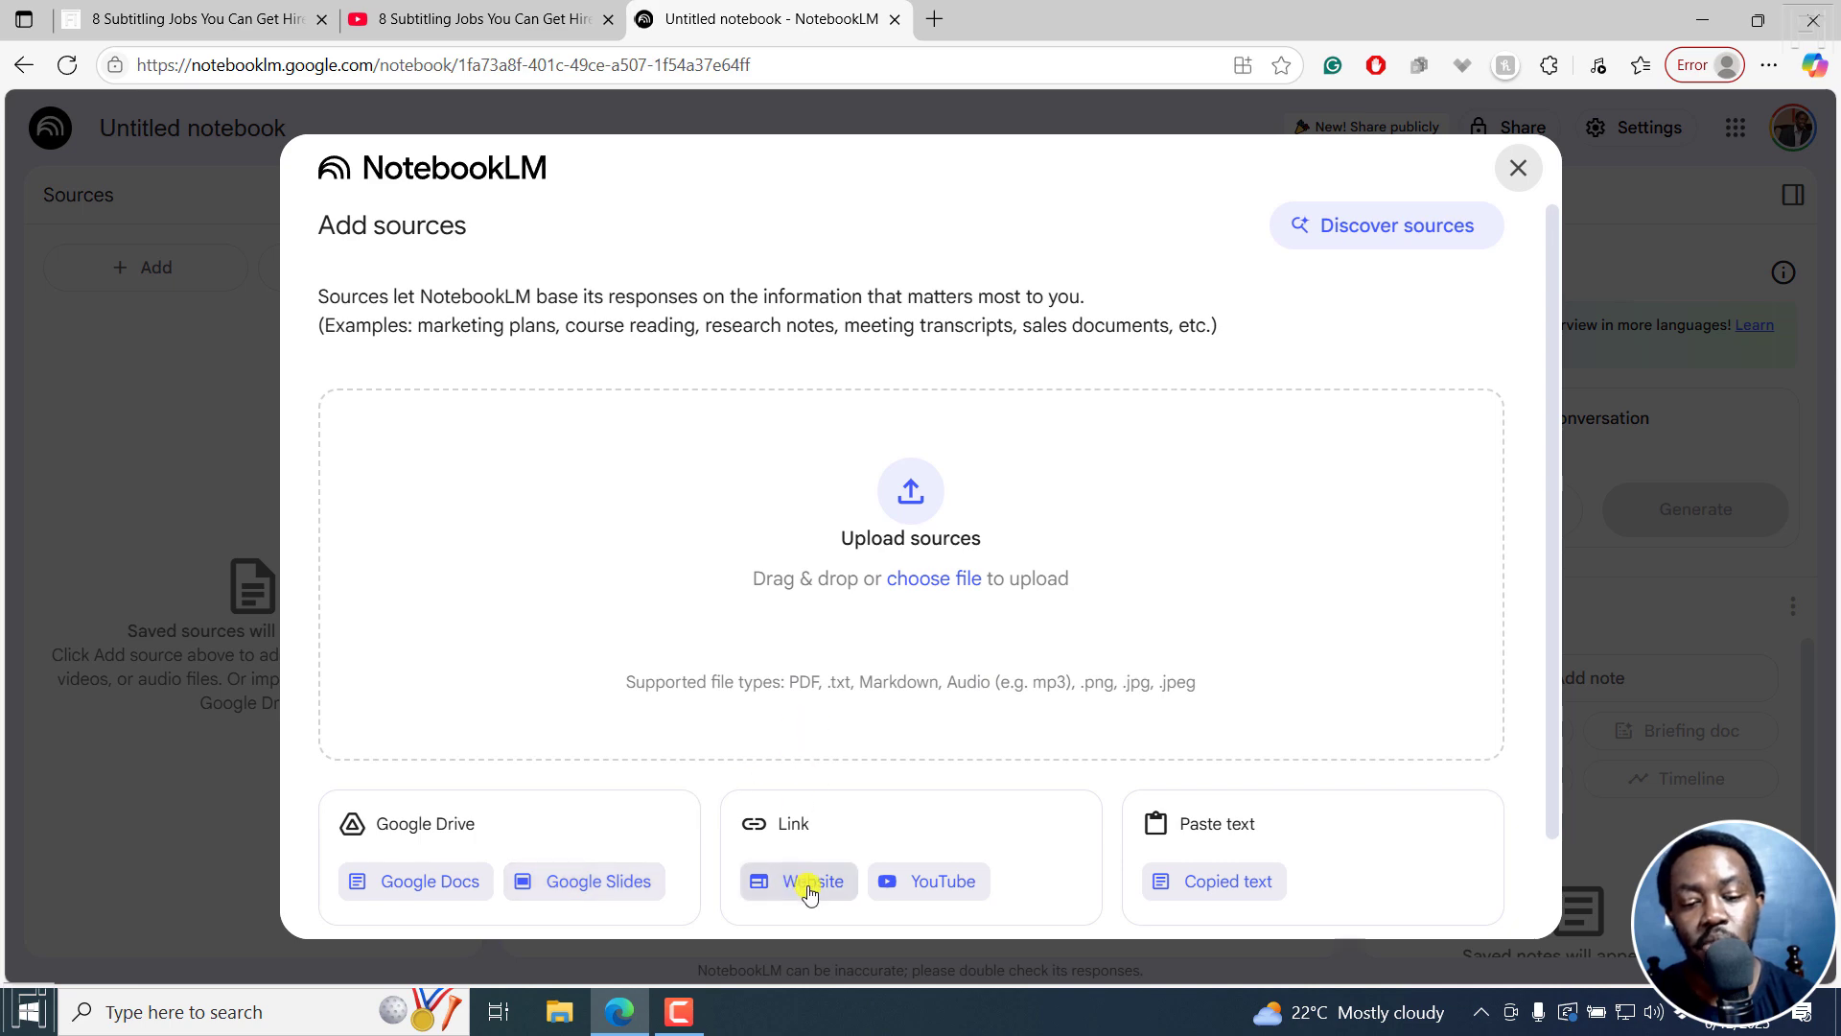
click(163, 11)
click(777, 18)
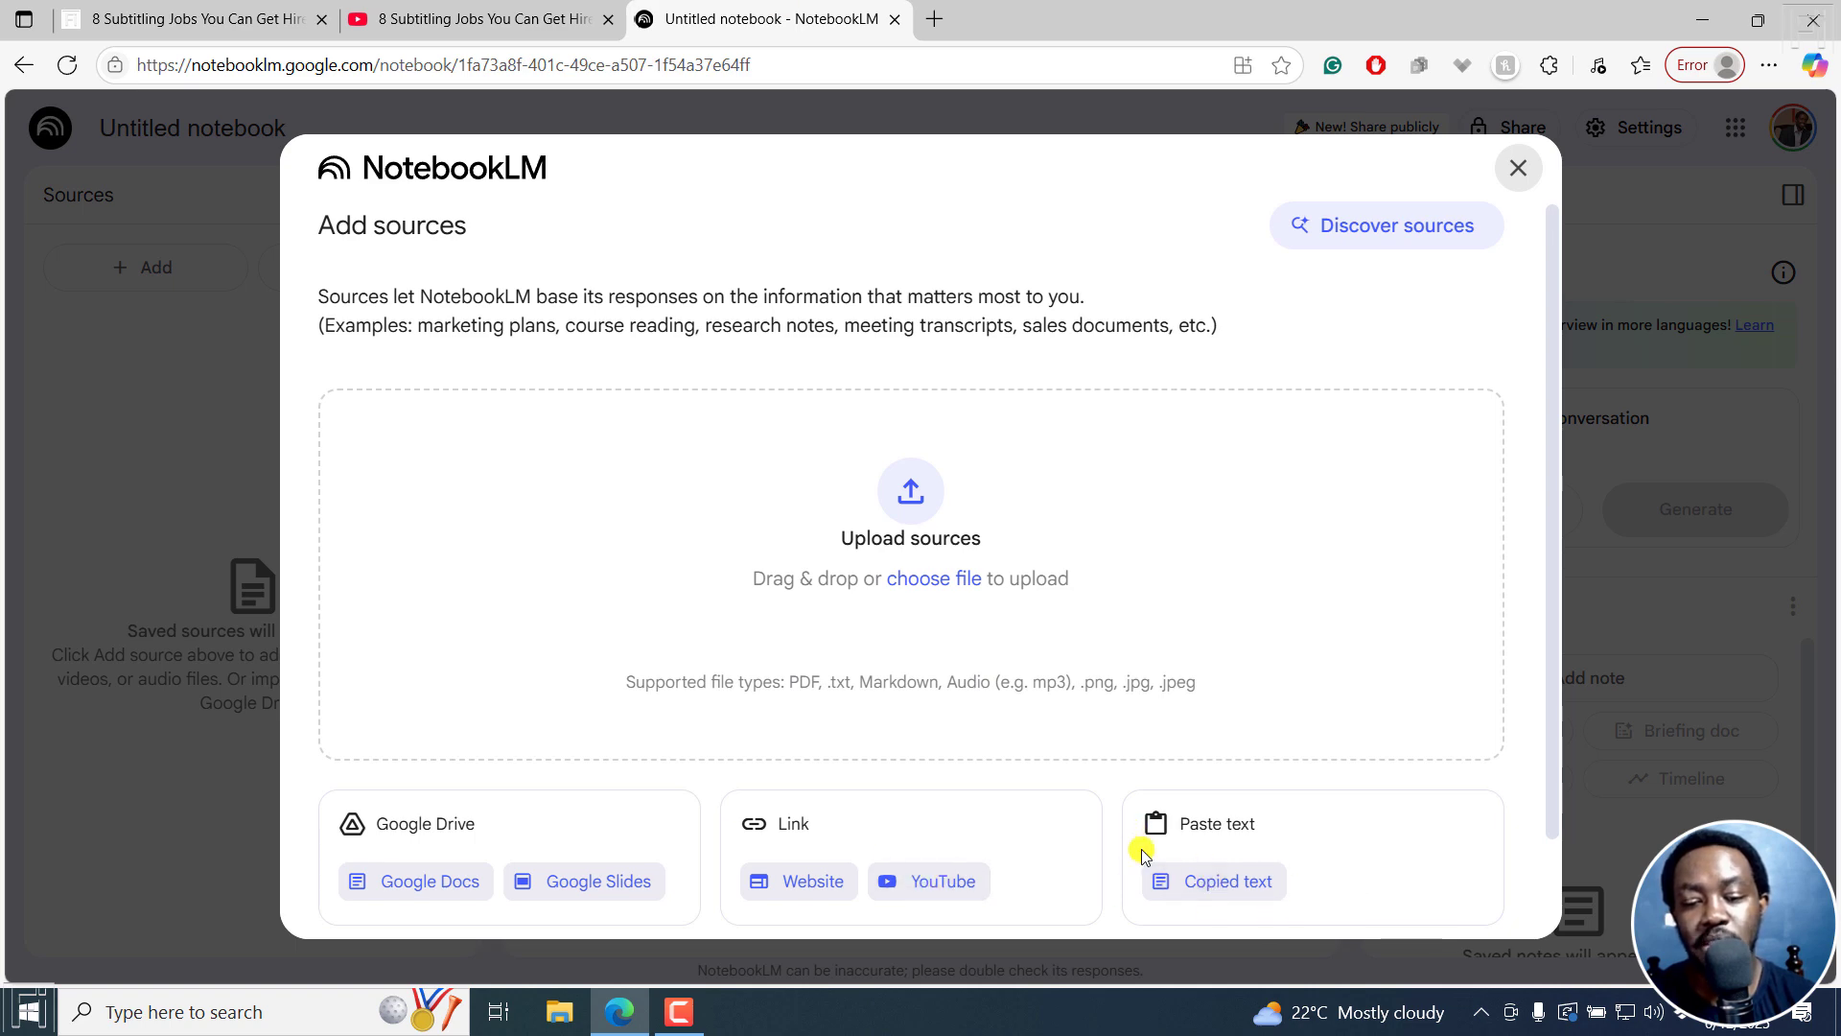
click(971, 888)
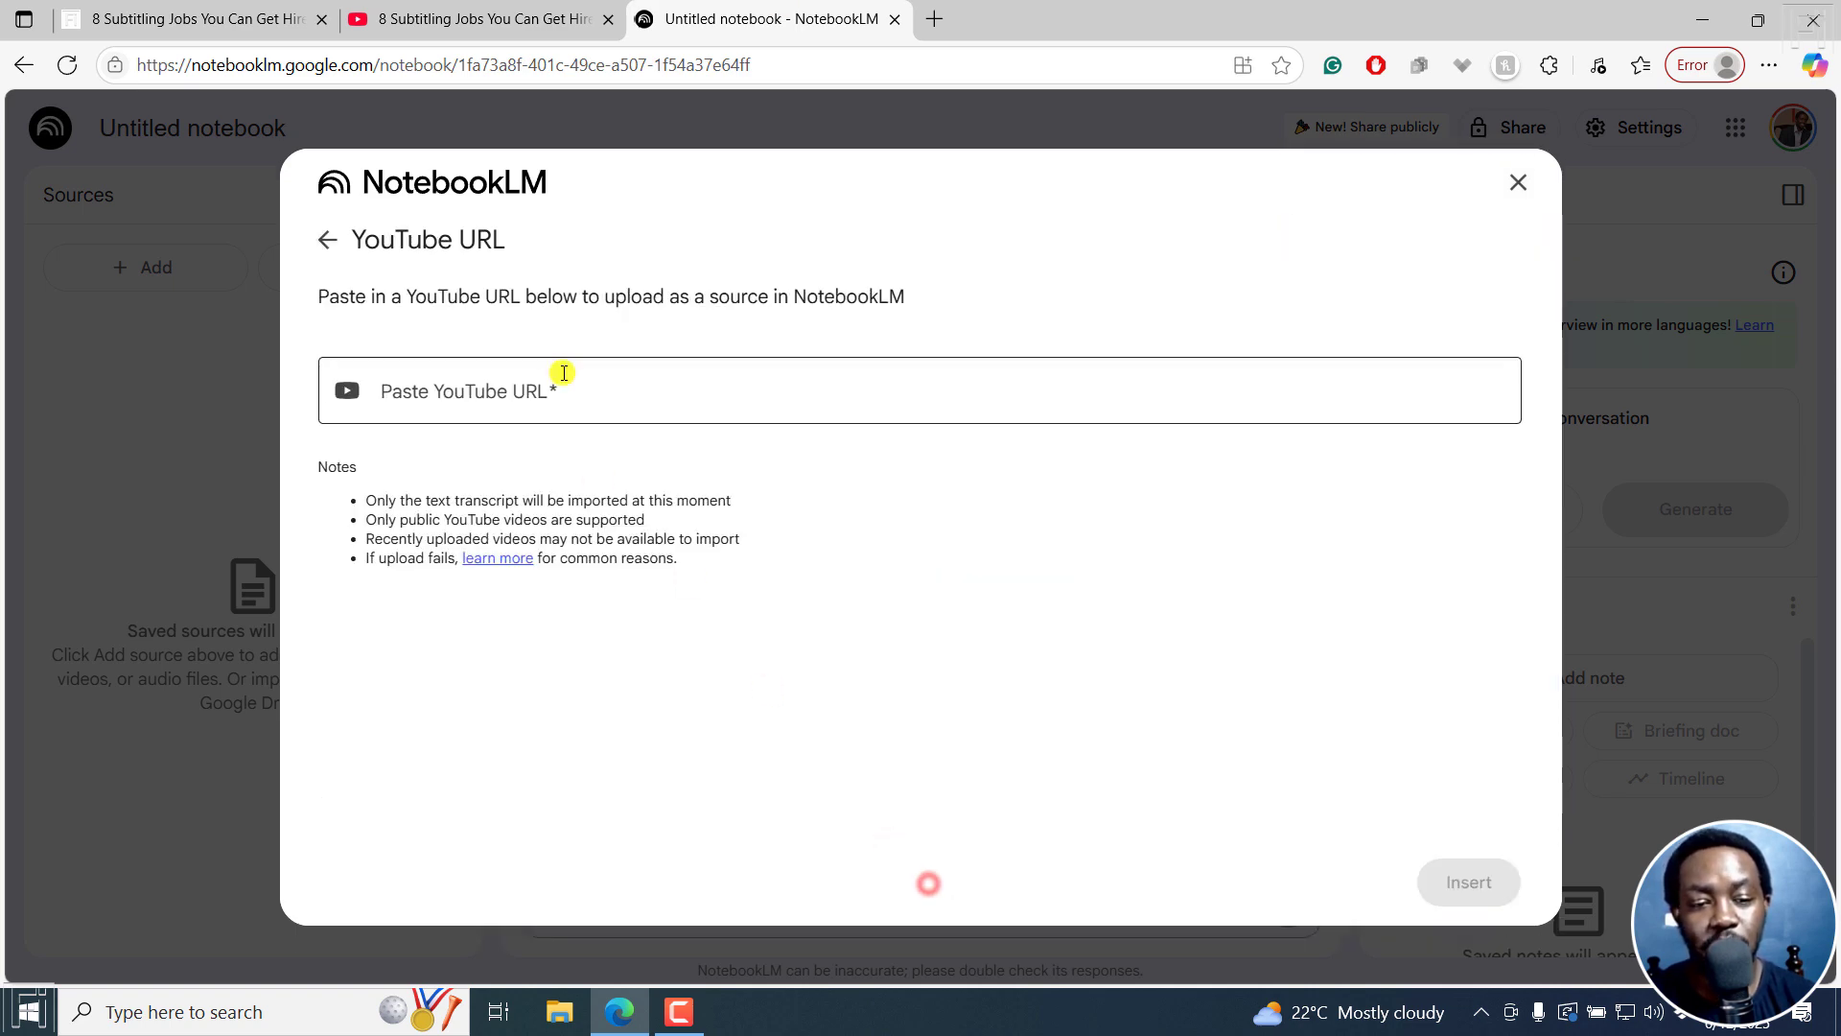
click(444, 390)
key(ctrl+v)
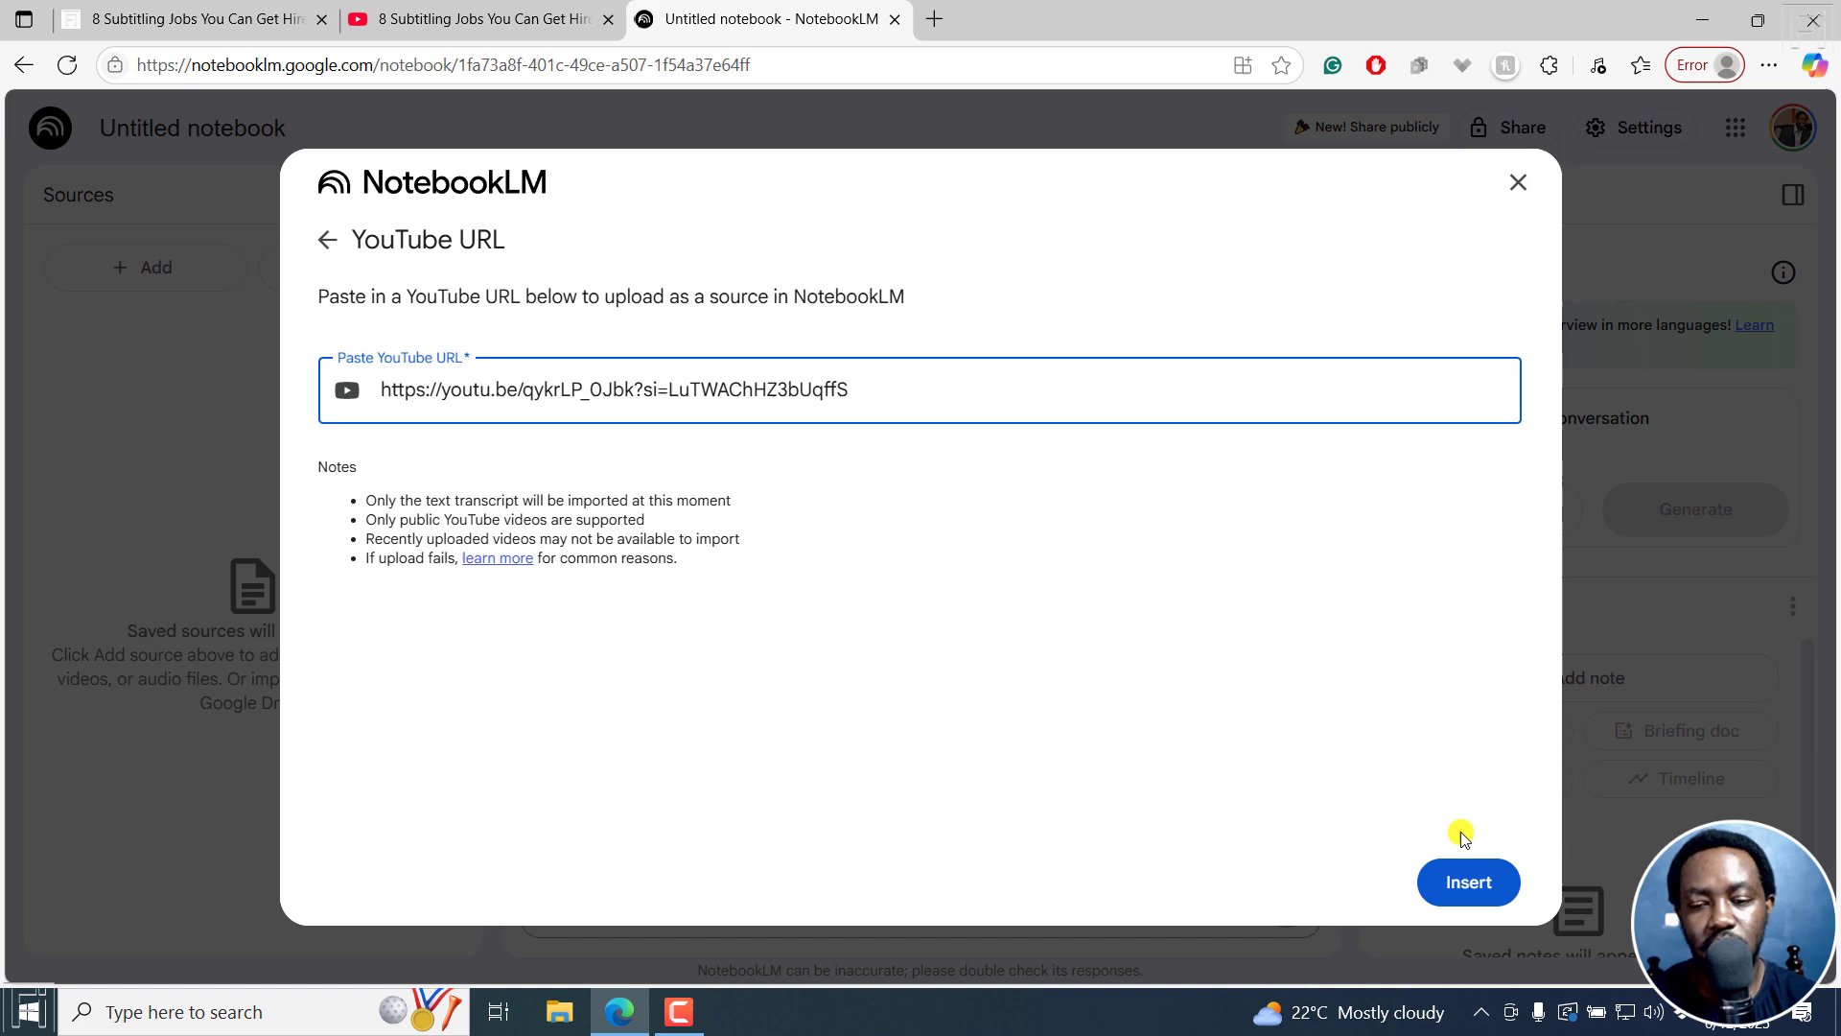
click(1467, 890)
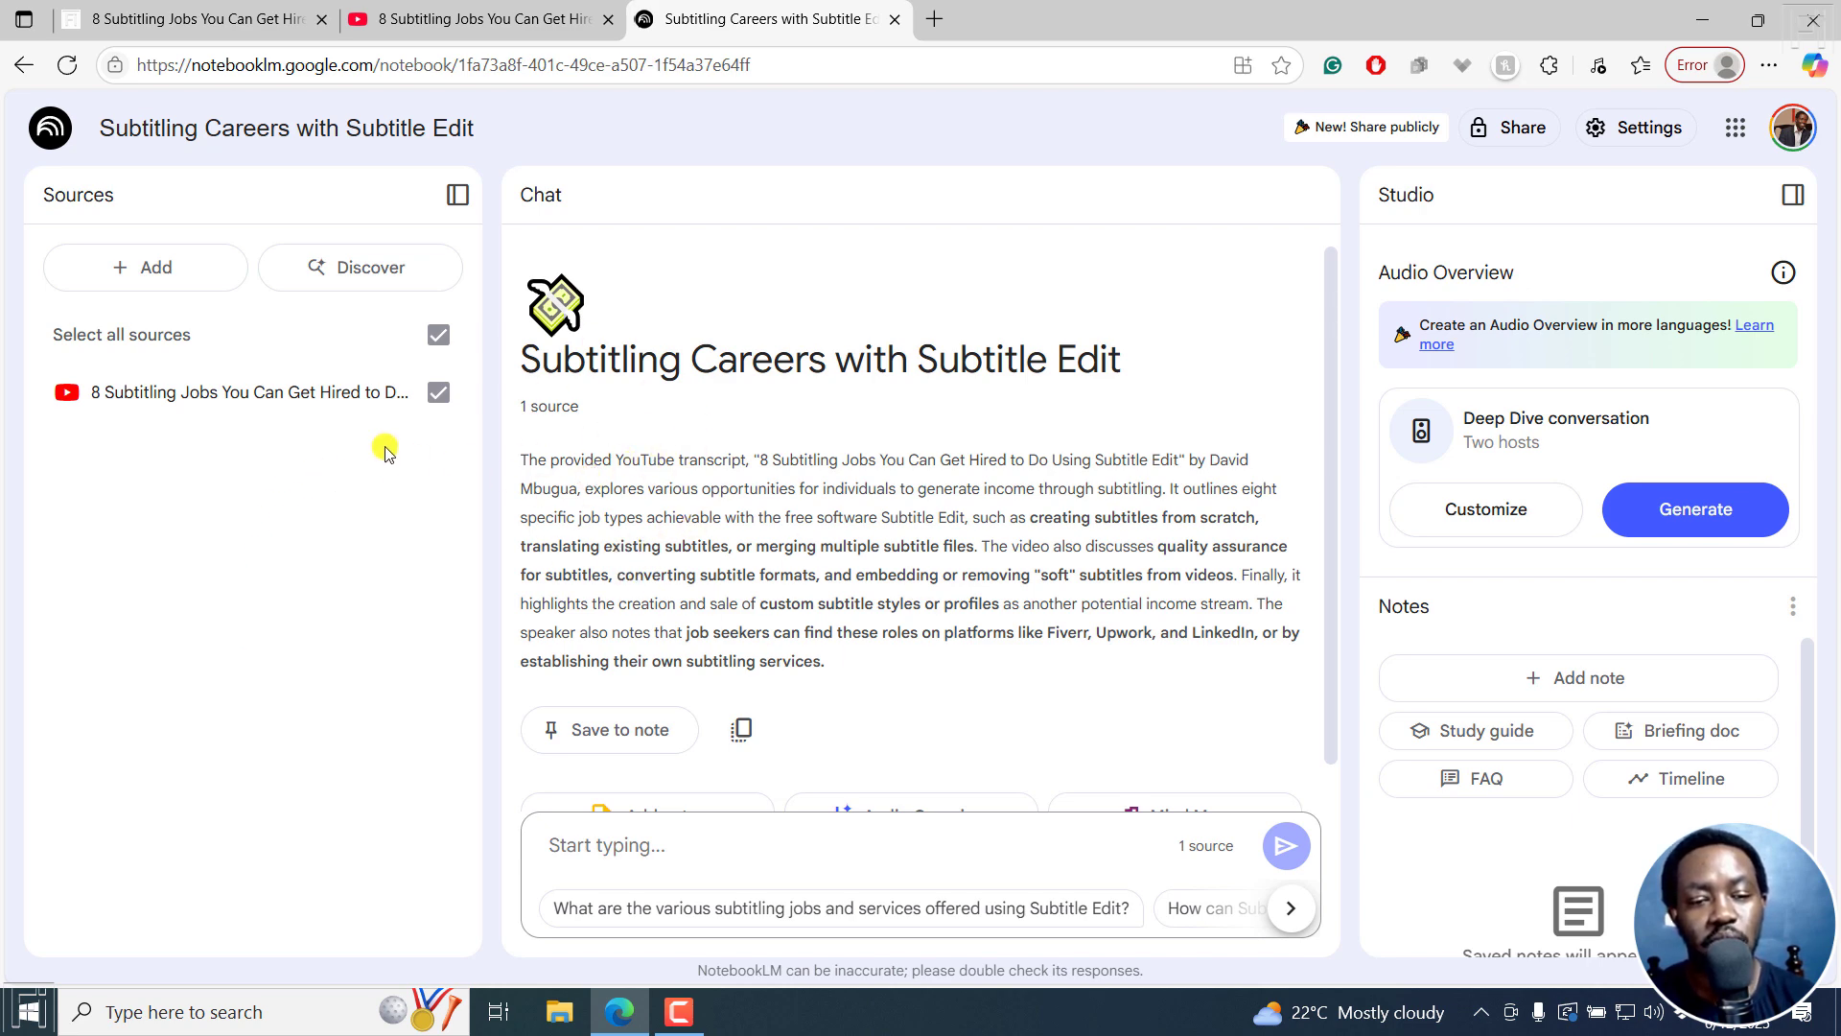
click(326, 398)
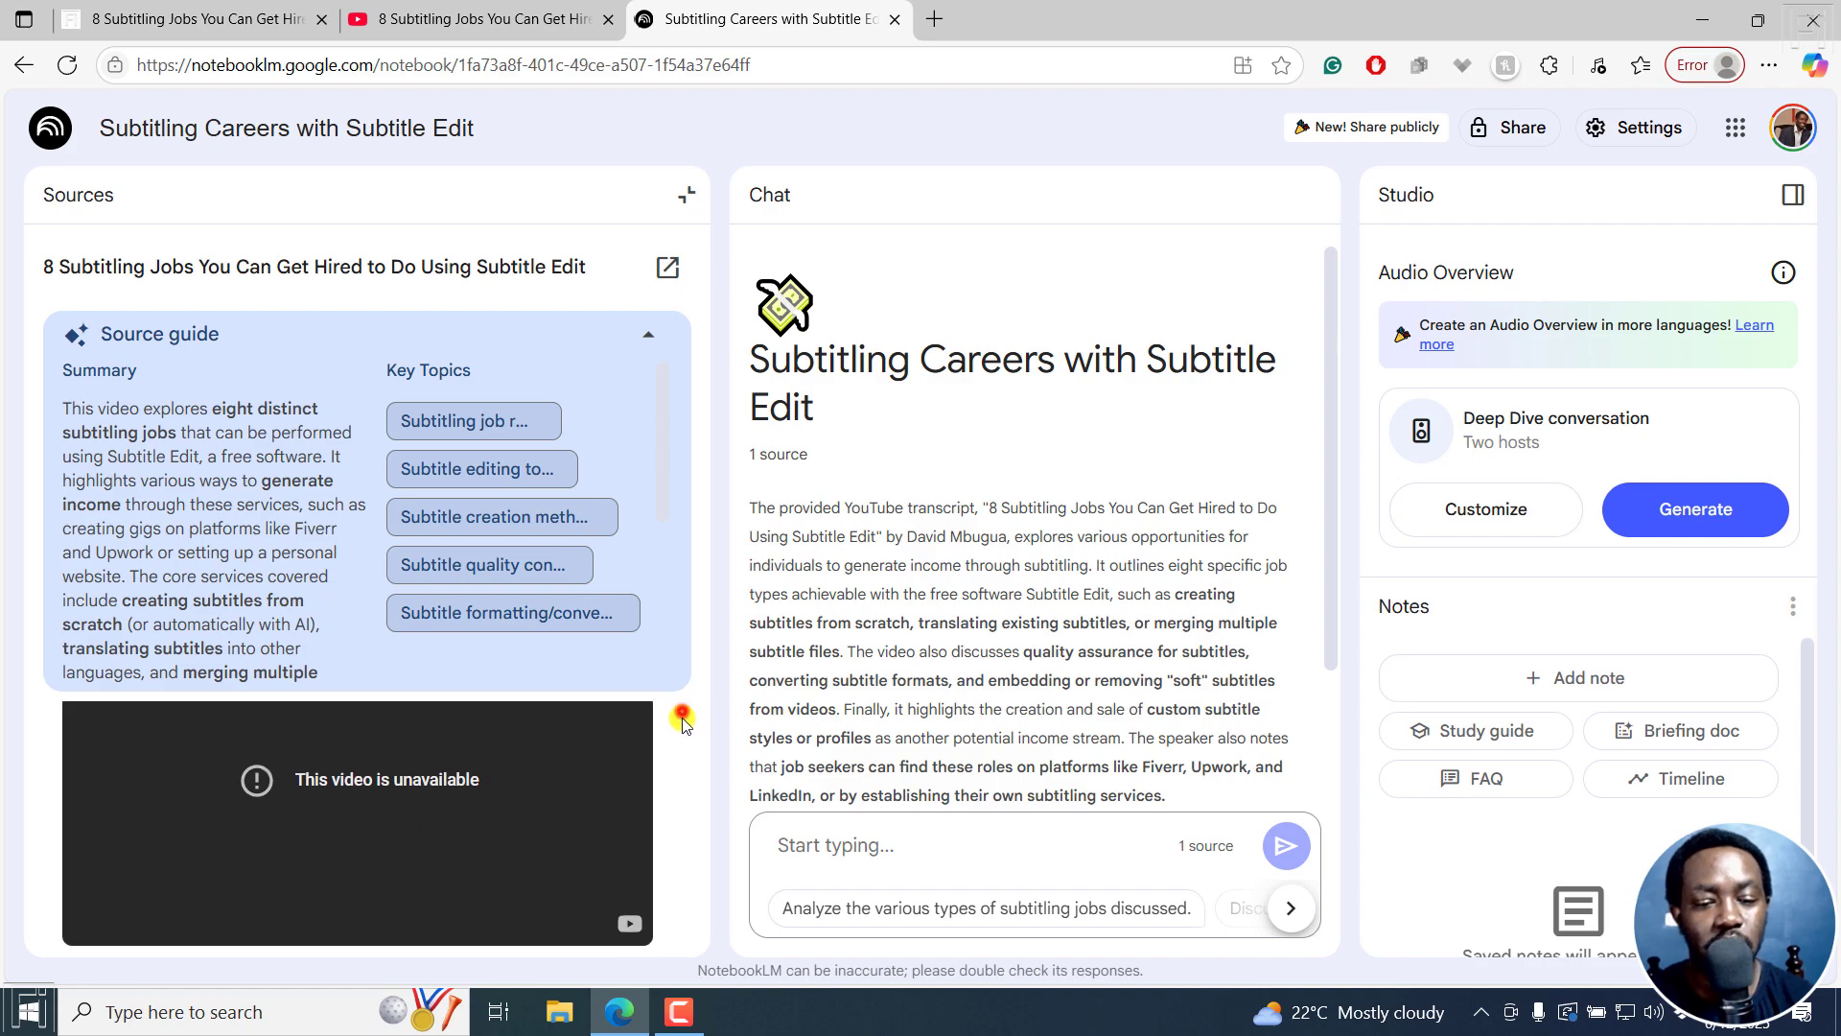
scroll(679, 729, down, 10)
scroll(677, 824, down, 10)
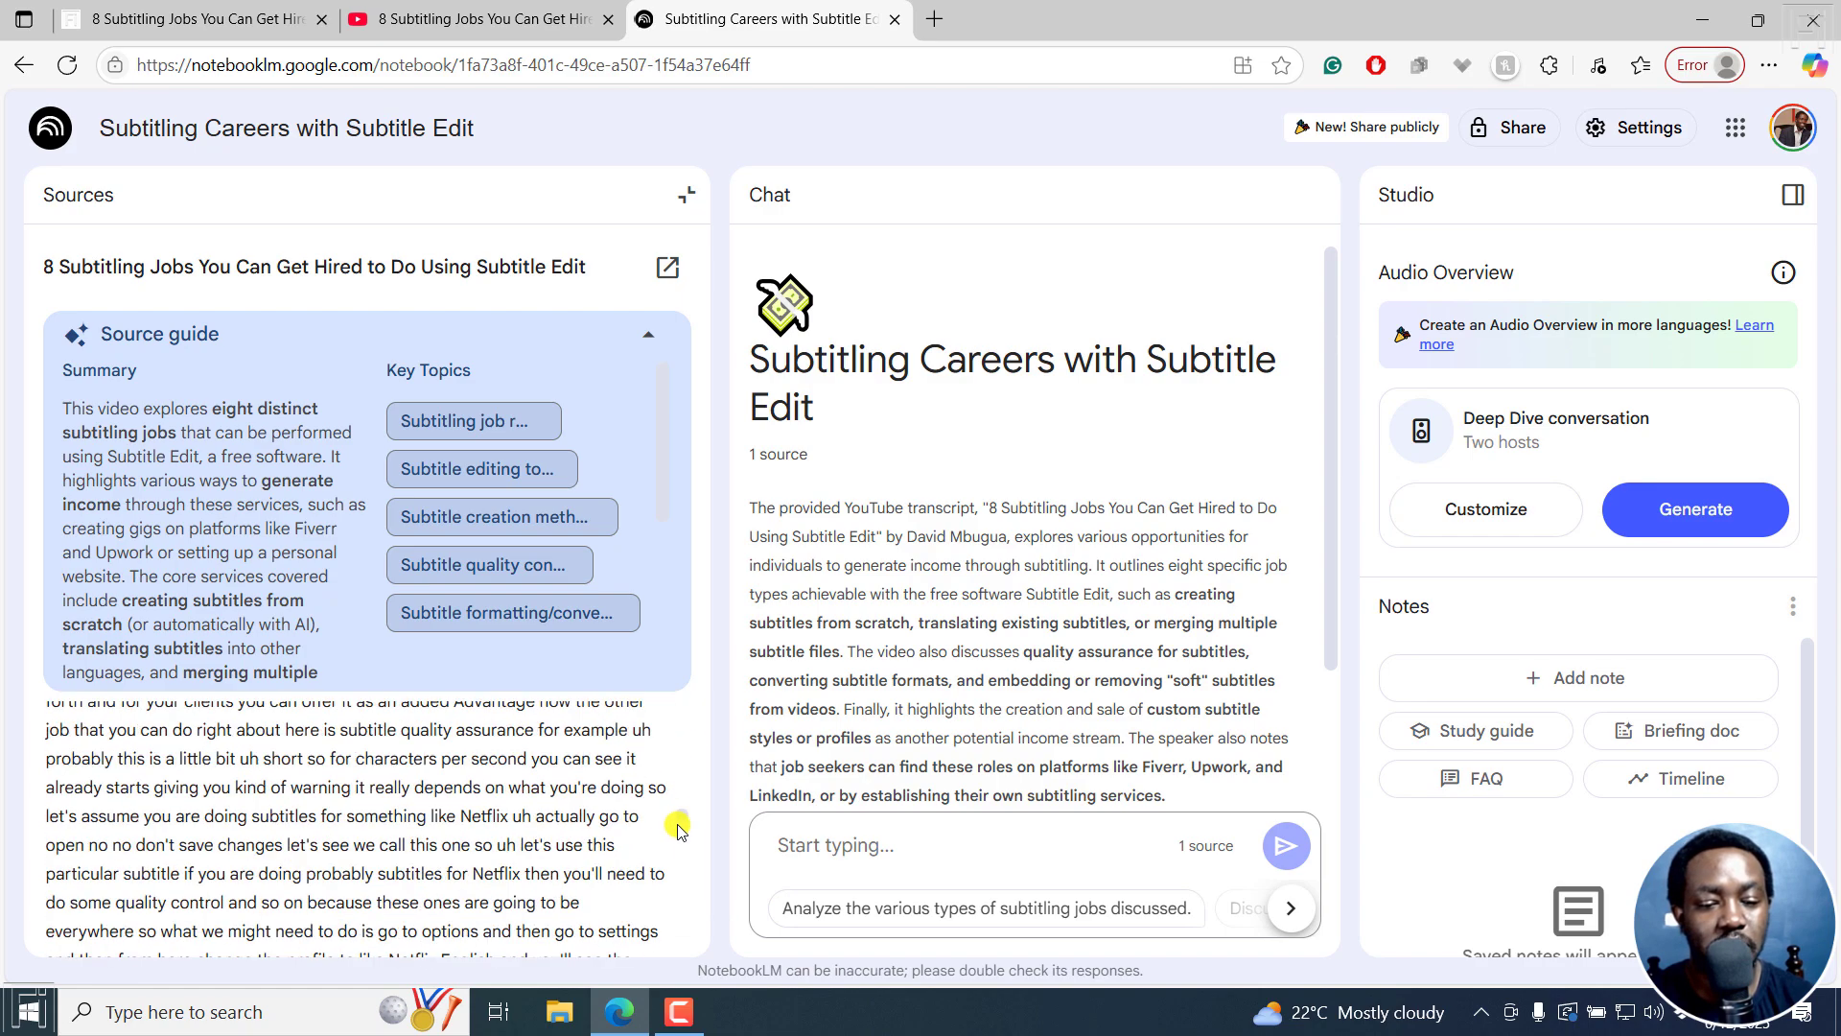
drag(681, 935, 671, 665)
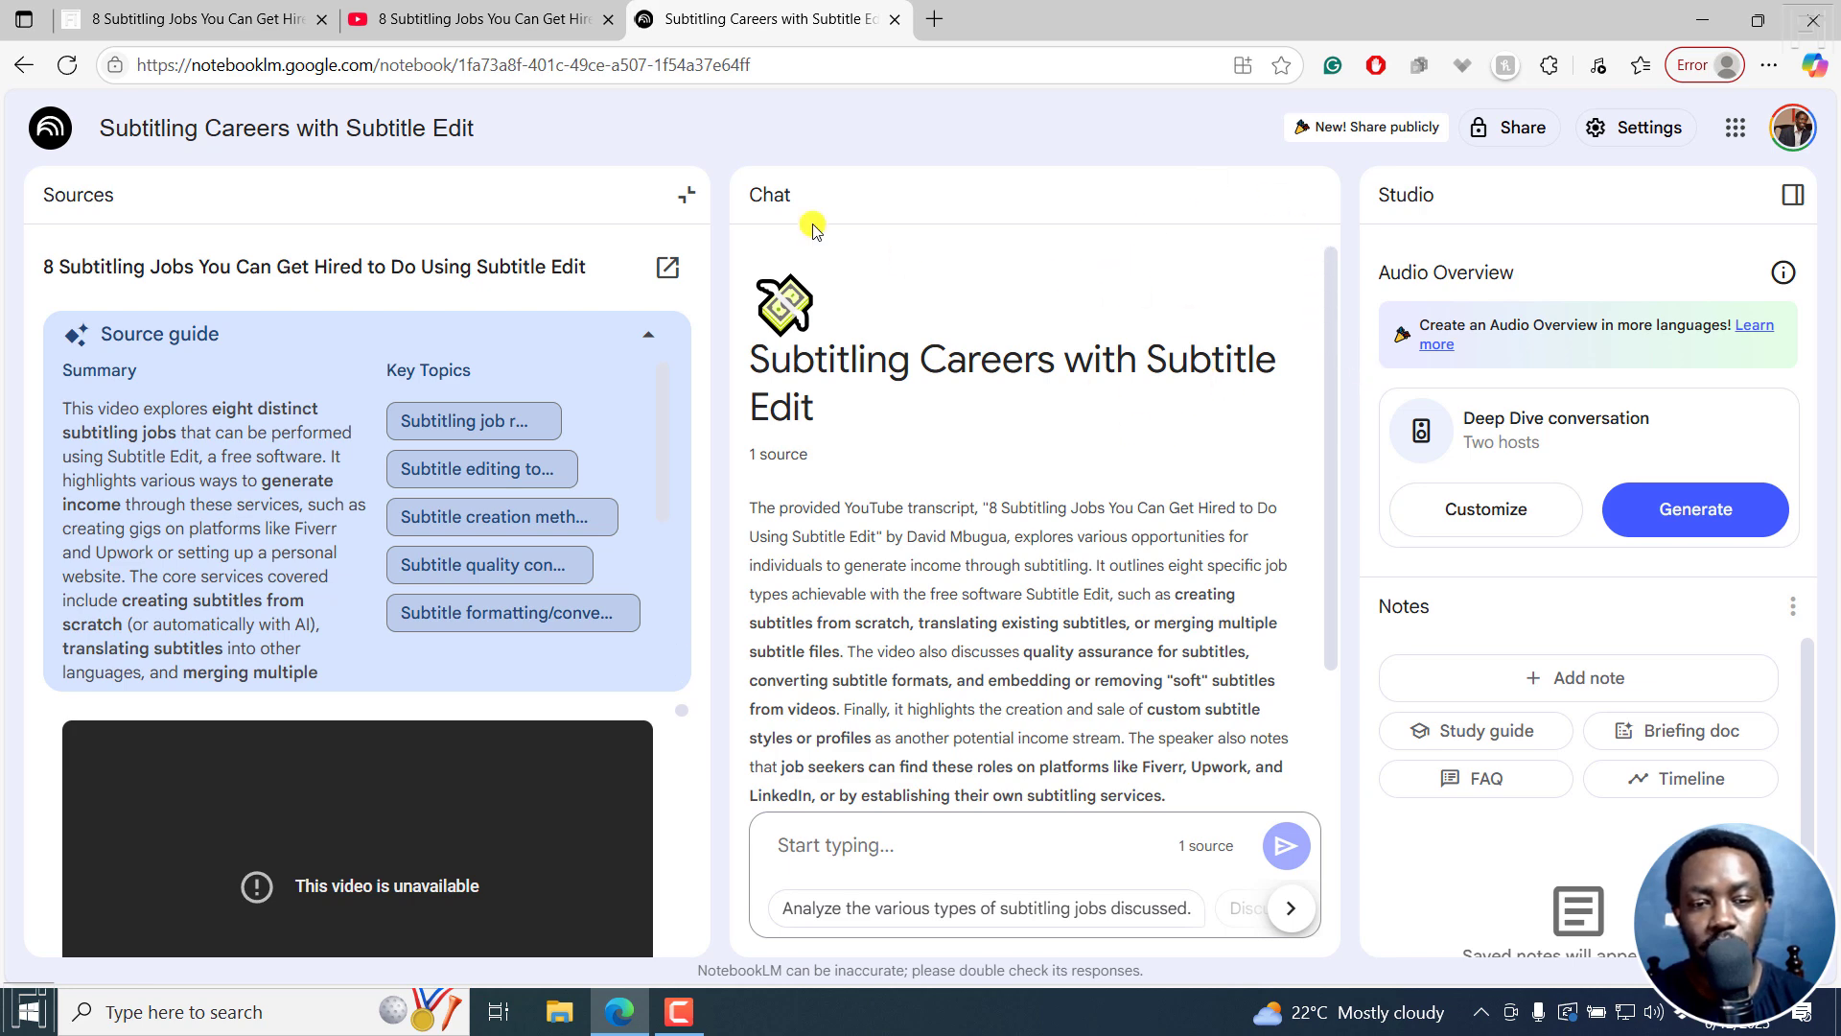
click(686, 195)
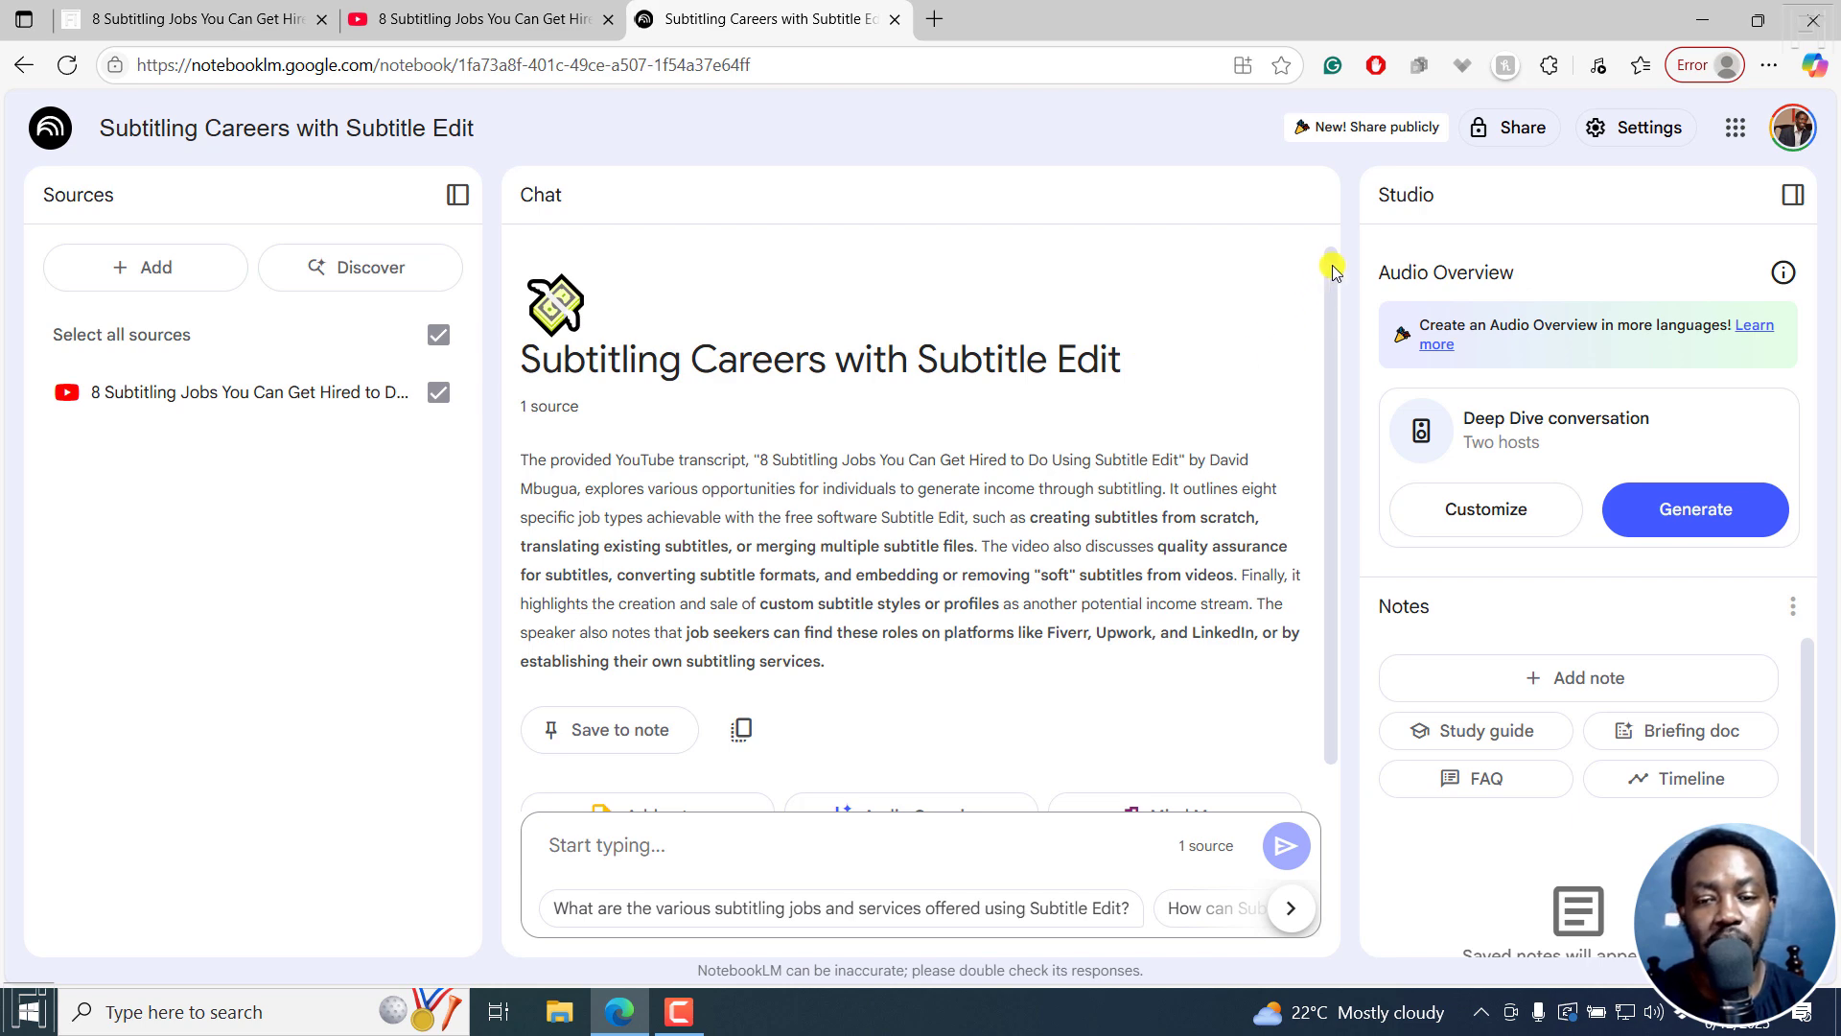
drag(1332, 268, 1327, 390)
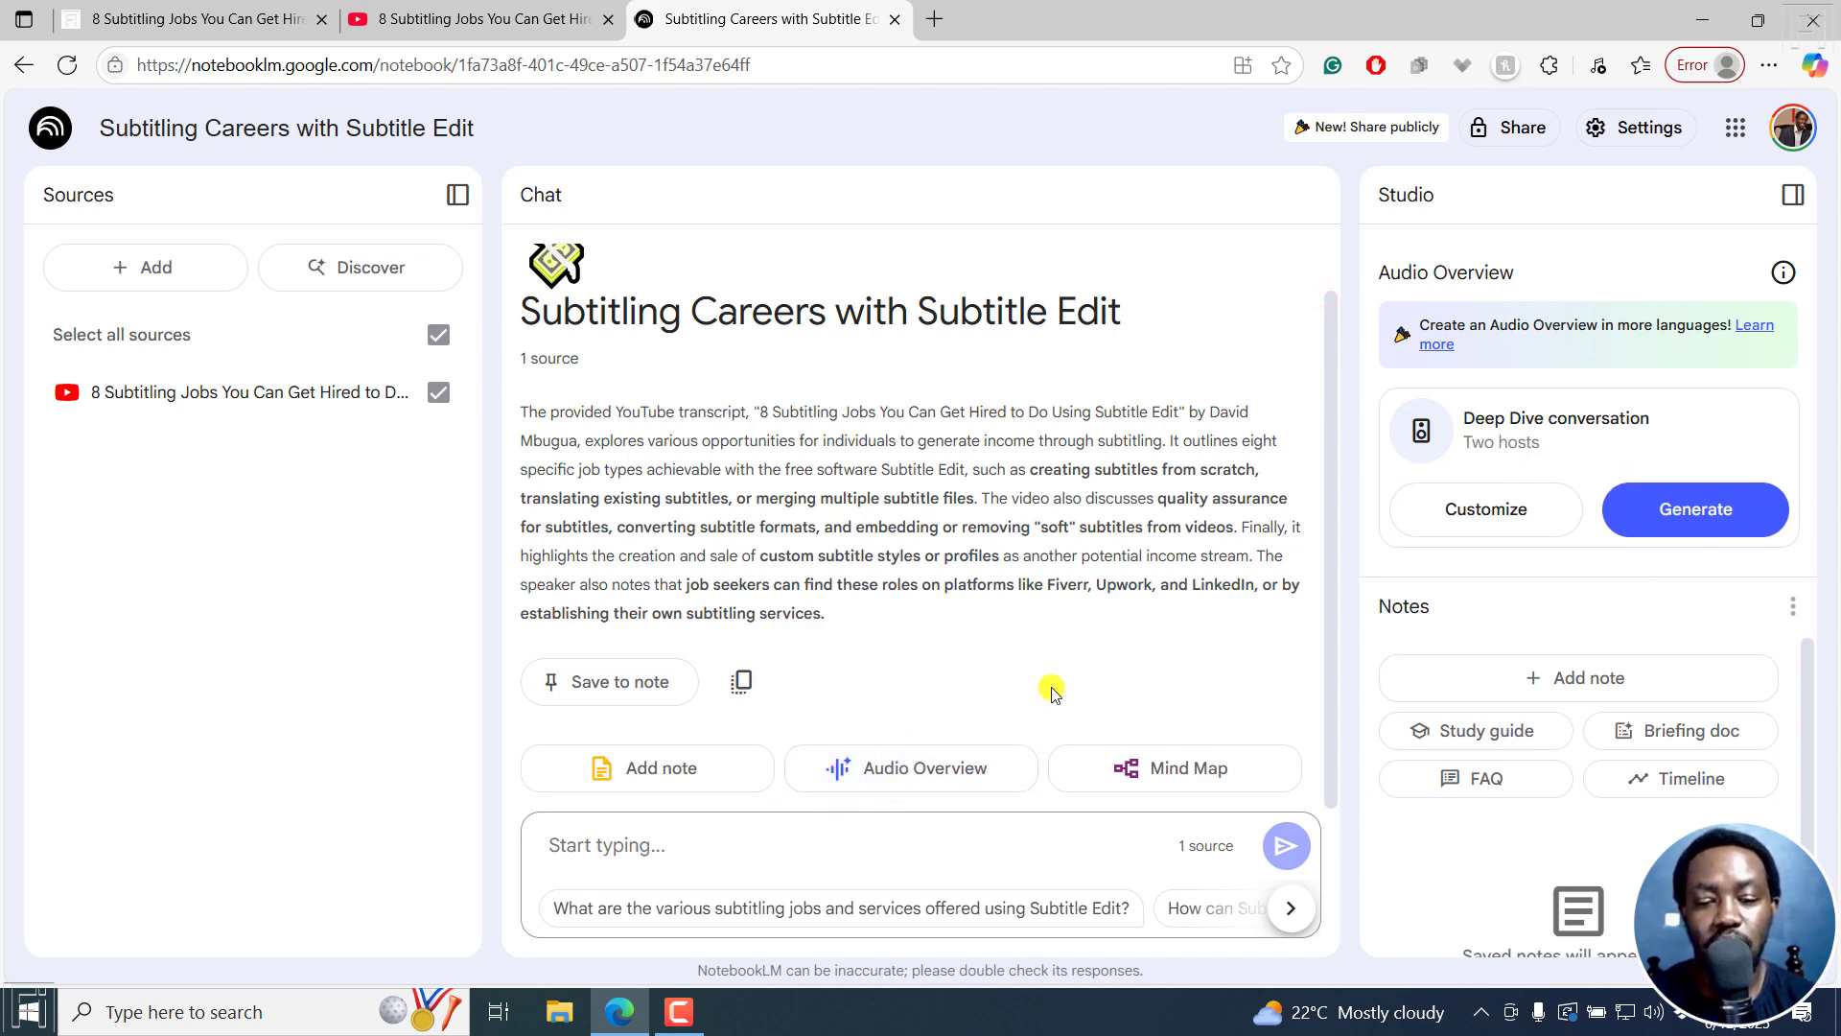
Review the Audio Overview customization options, leave them unchanged, and generate the Deep Dive overview
click(1459, 511)
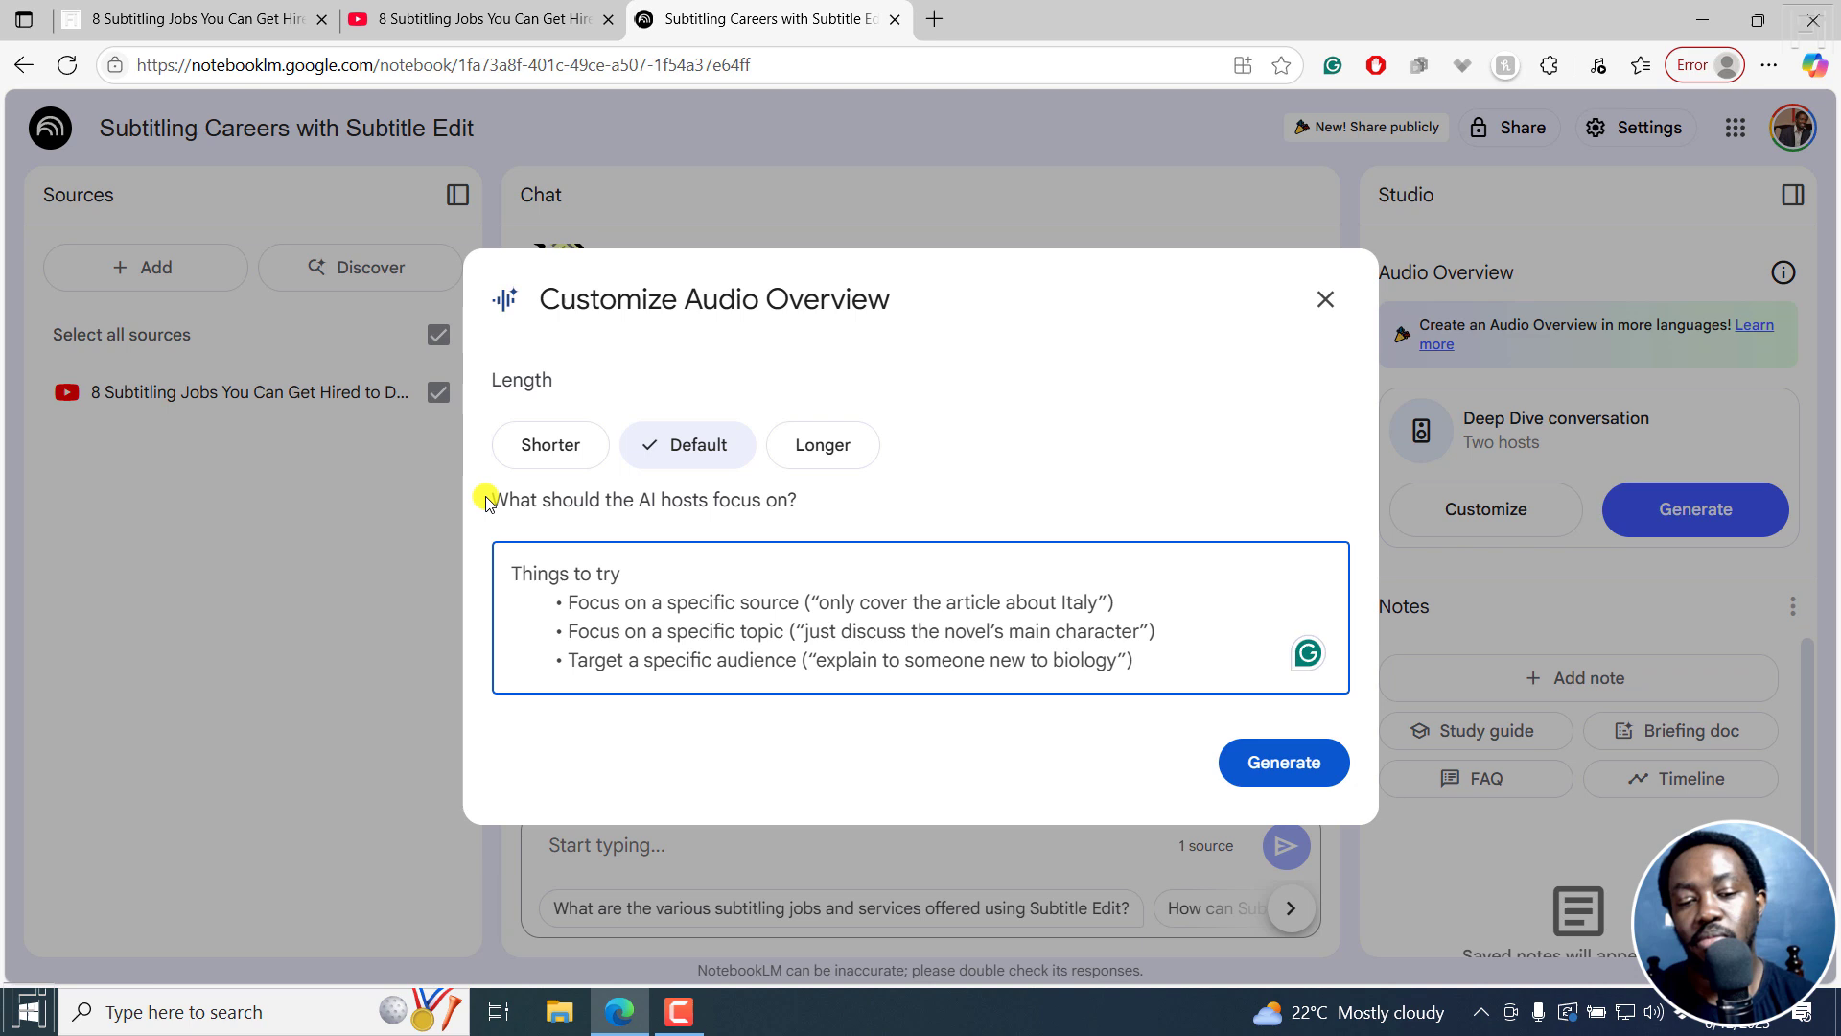
drag(486, 501, 857, 521)
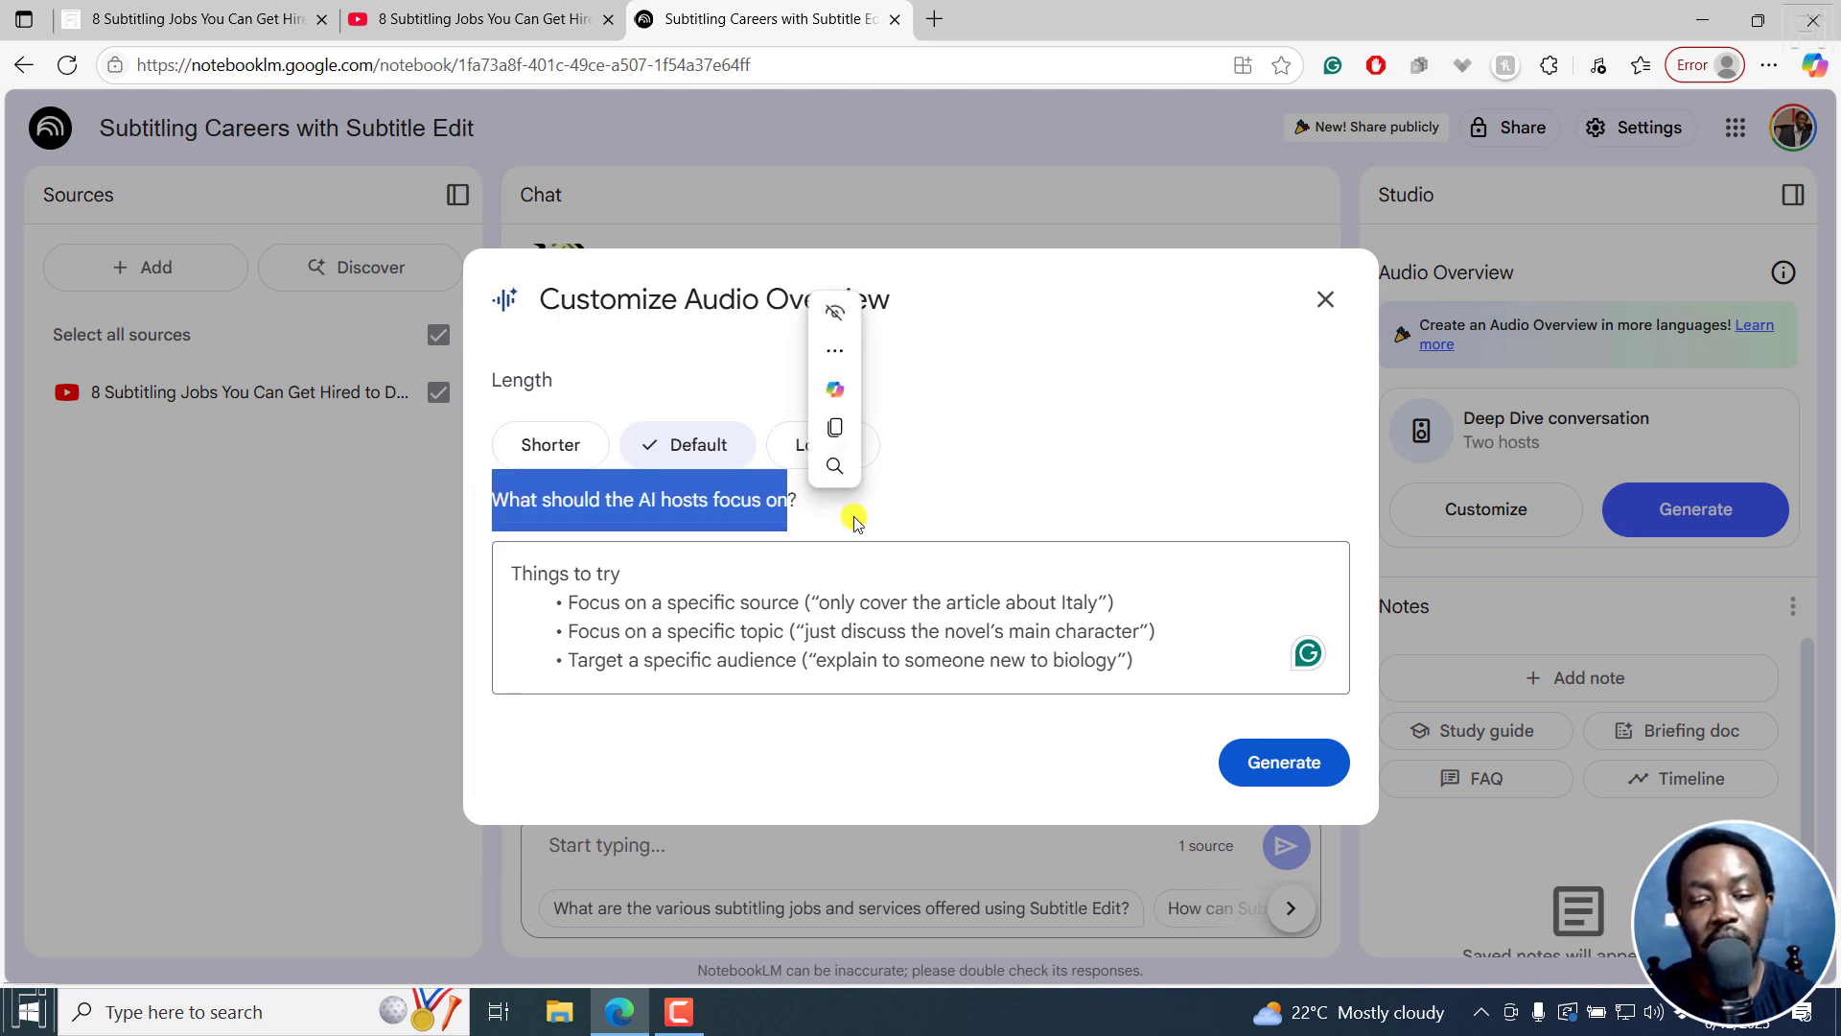
click(855, 519)
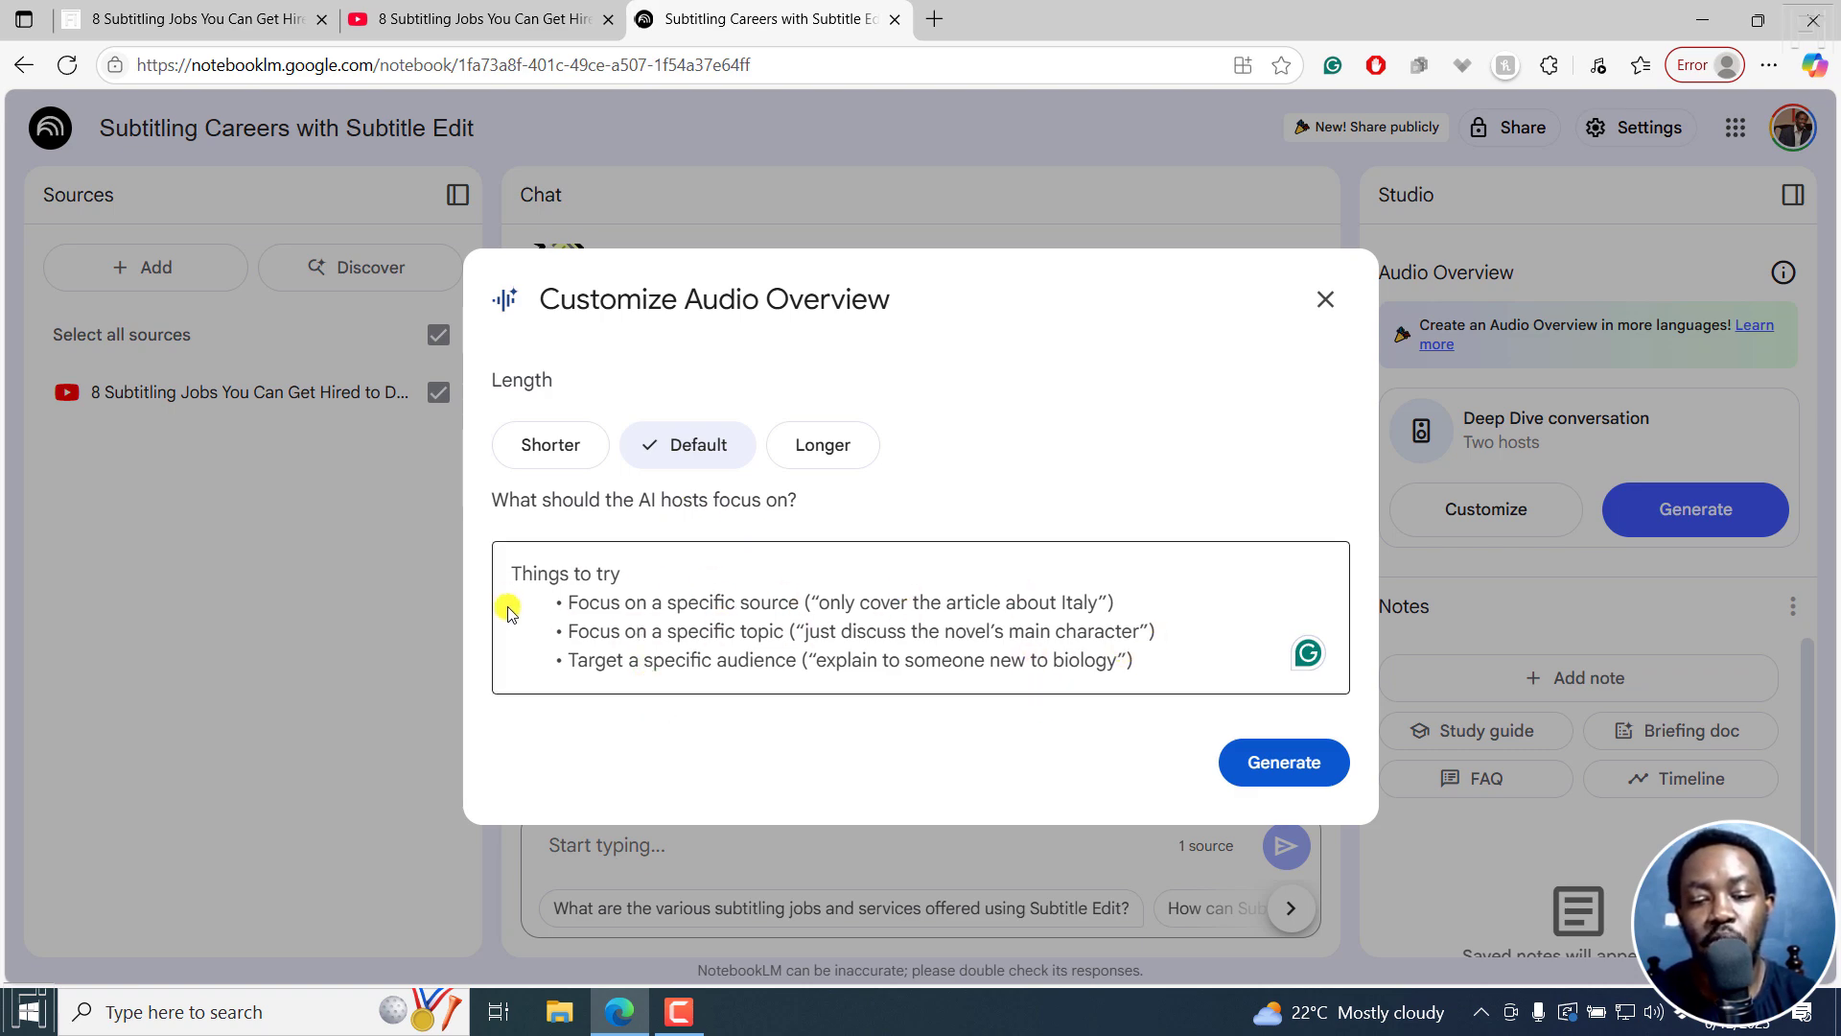
click(1326, 300)
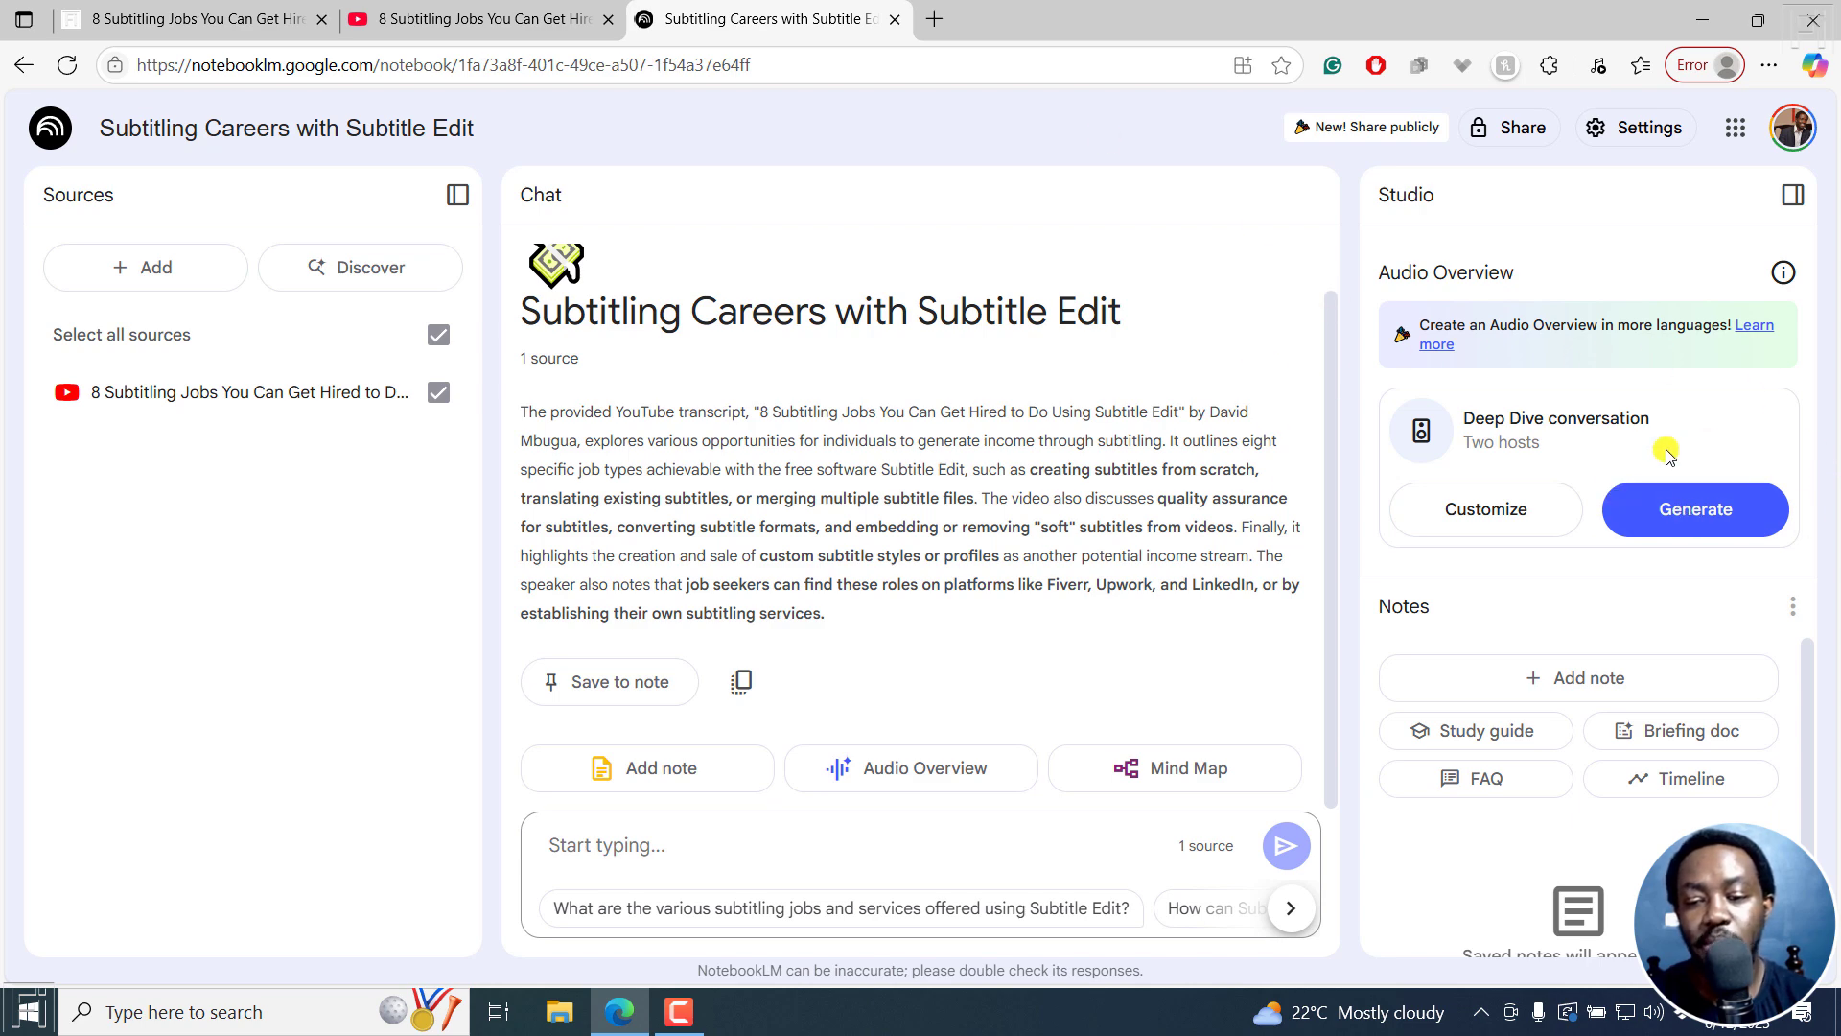
click(1716, 514)
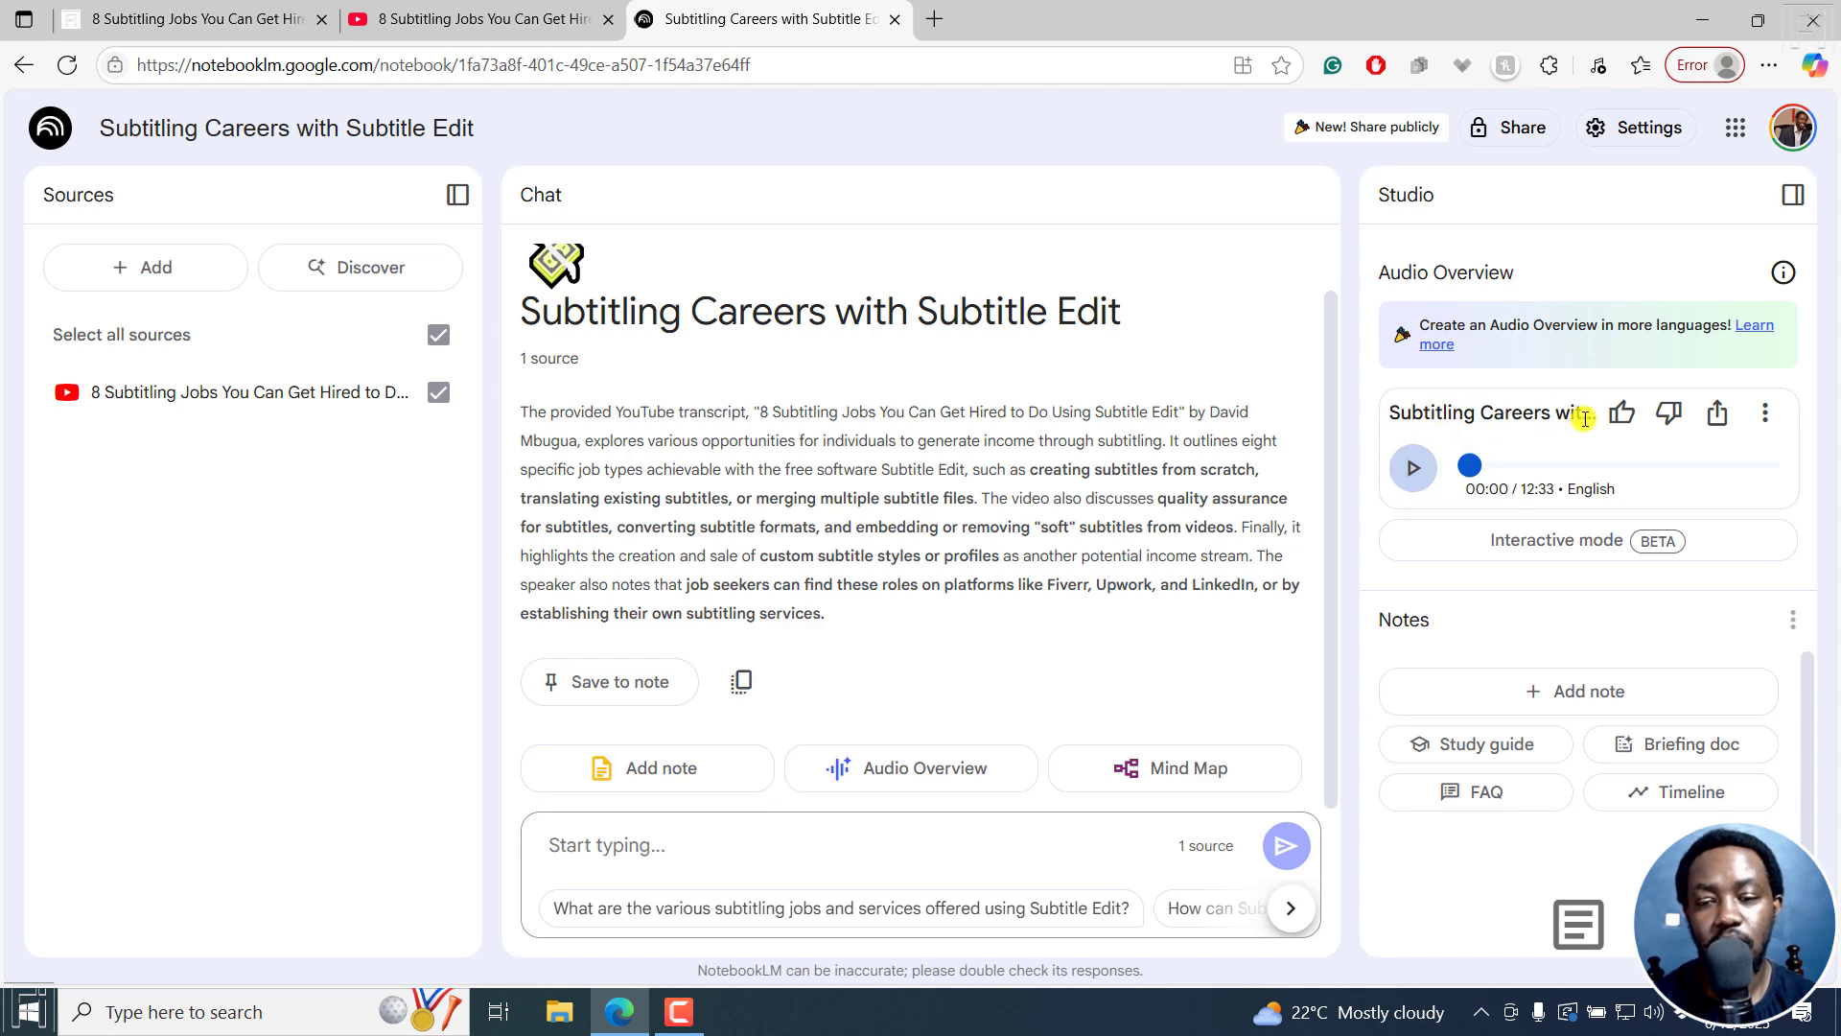
Rate the Audio Overview as a good discussion and check its options menu
click(1619, 417)
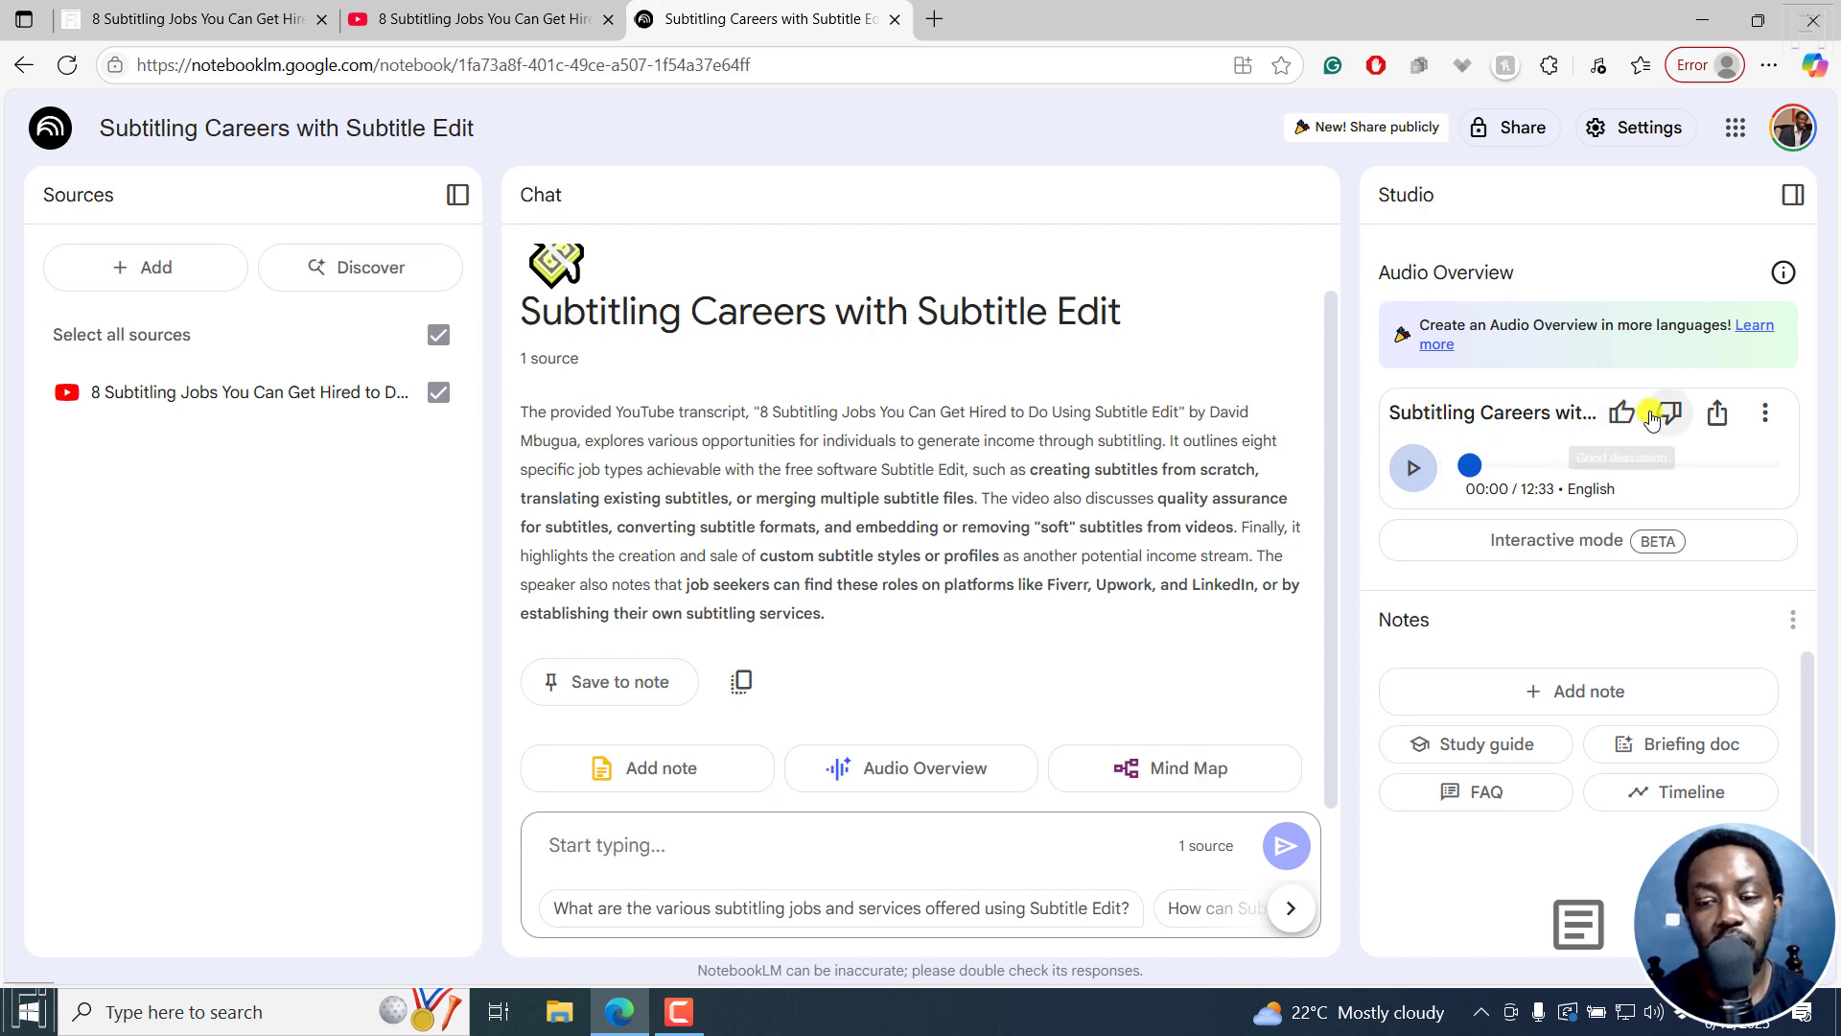
click(1766, 414)
mouse_move(1693, 474)
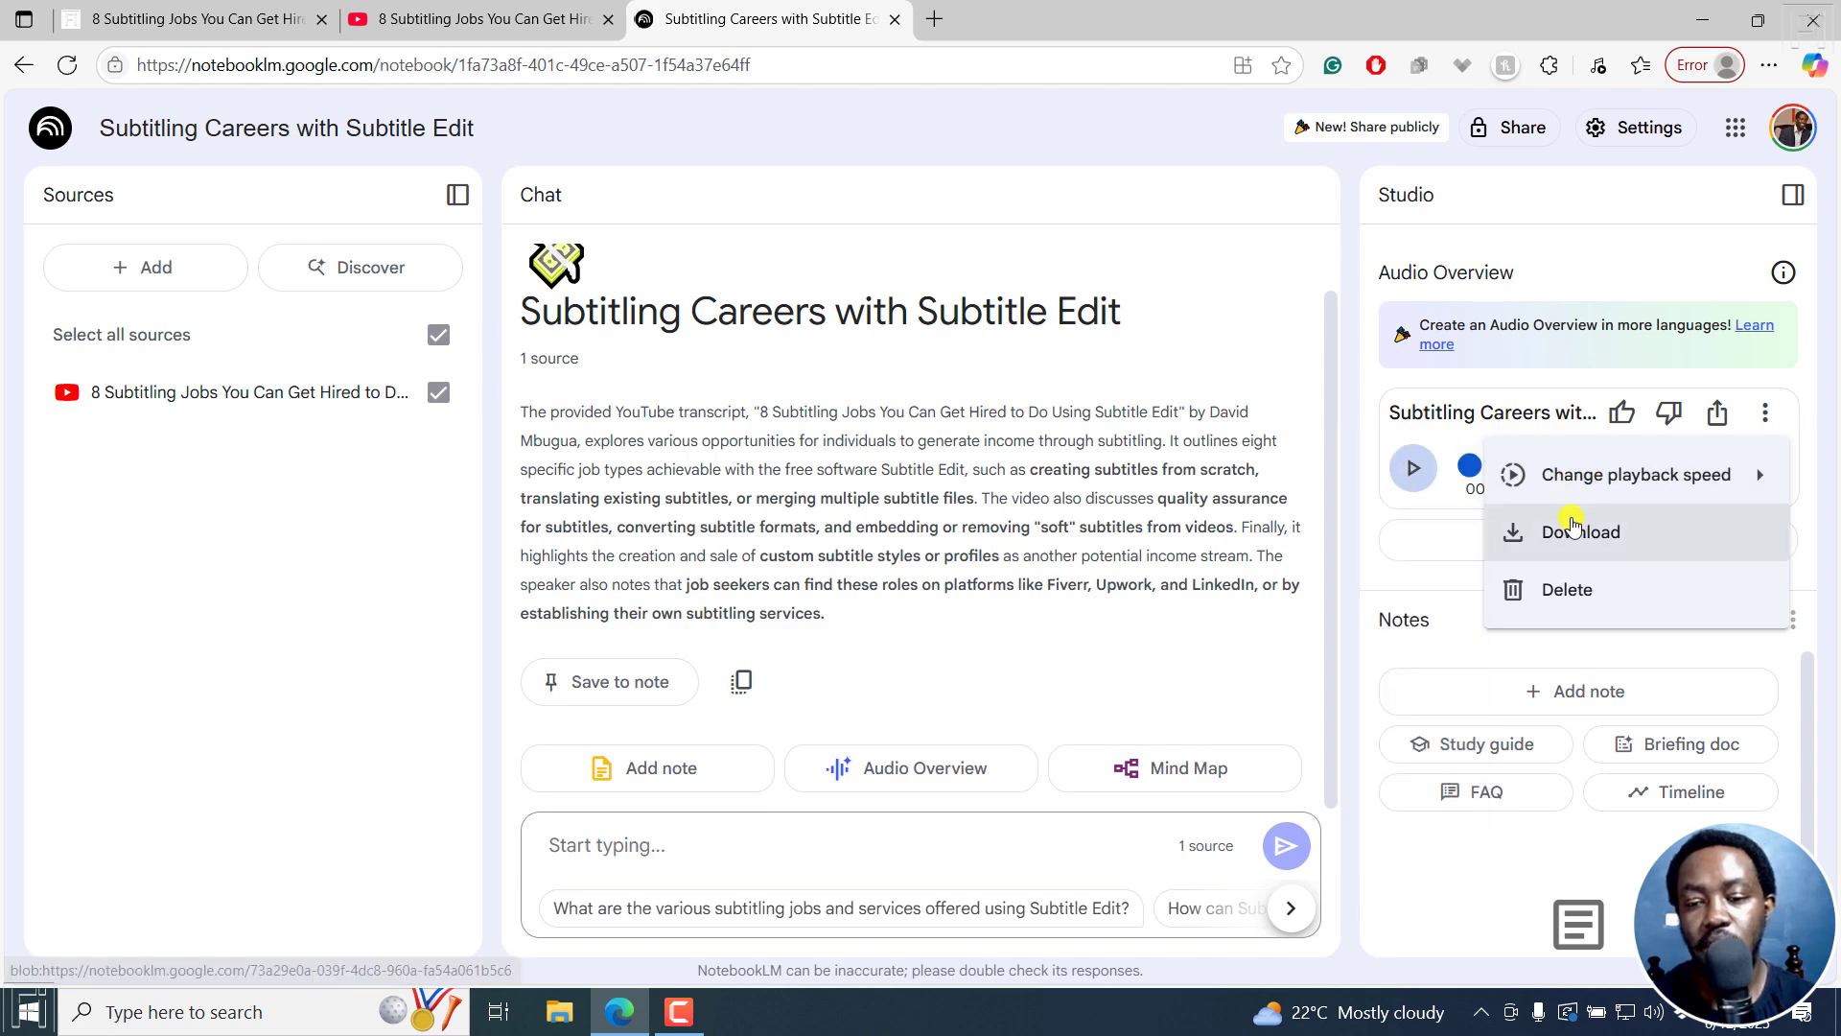
click(1410, 475)
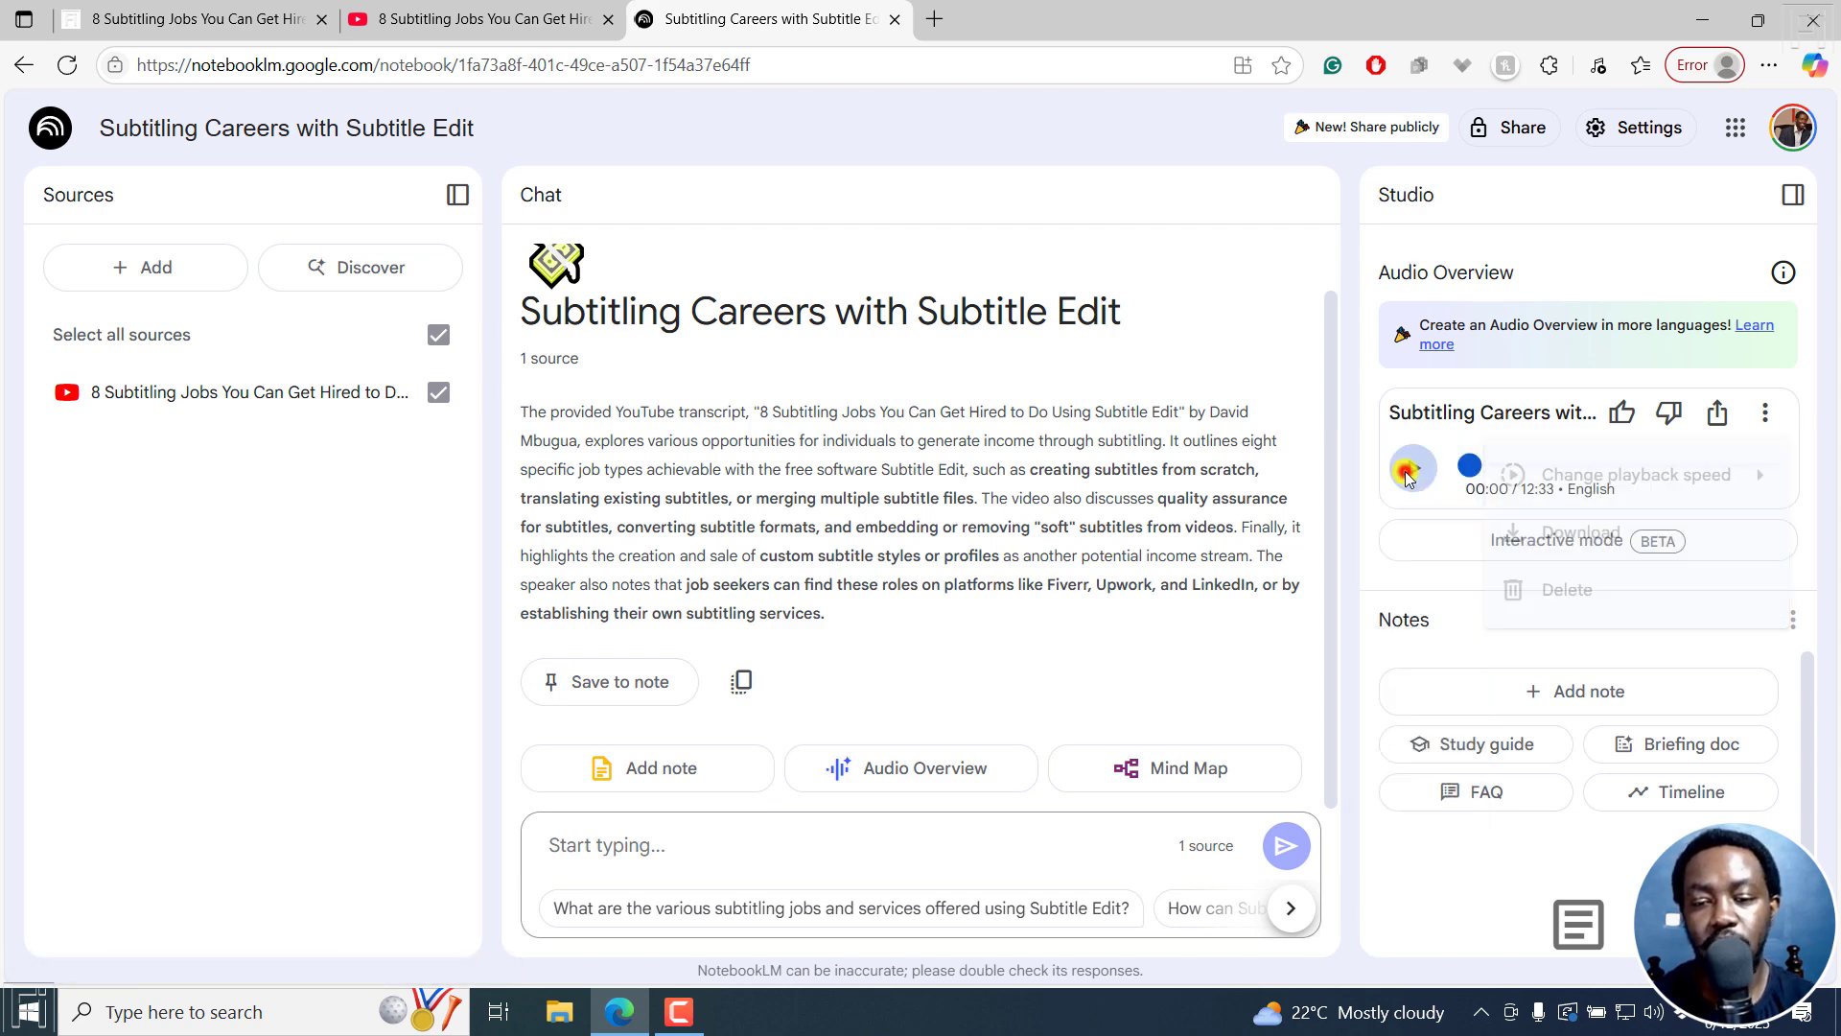
Play the Audio Overview, pause it, then resume playback to about 00:42
click(1413, 477)
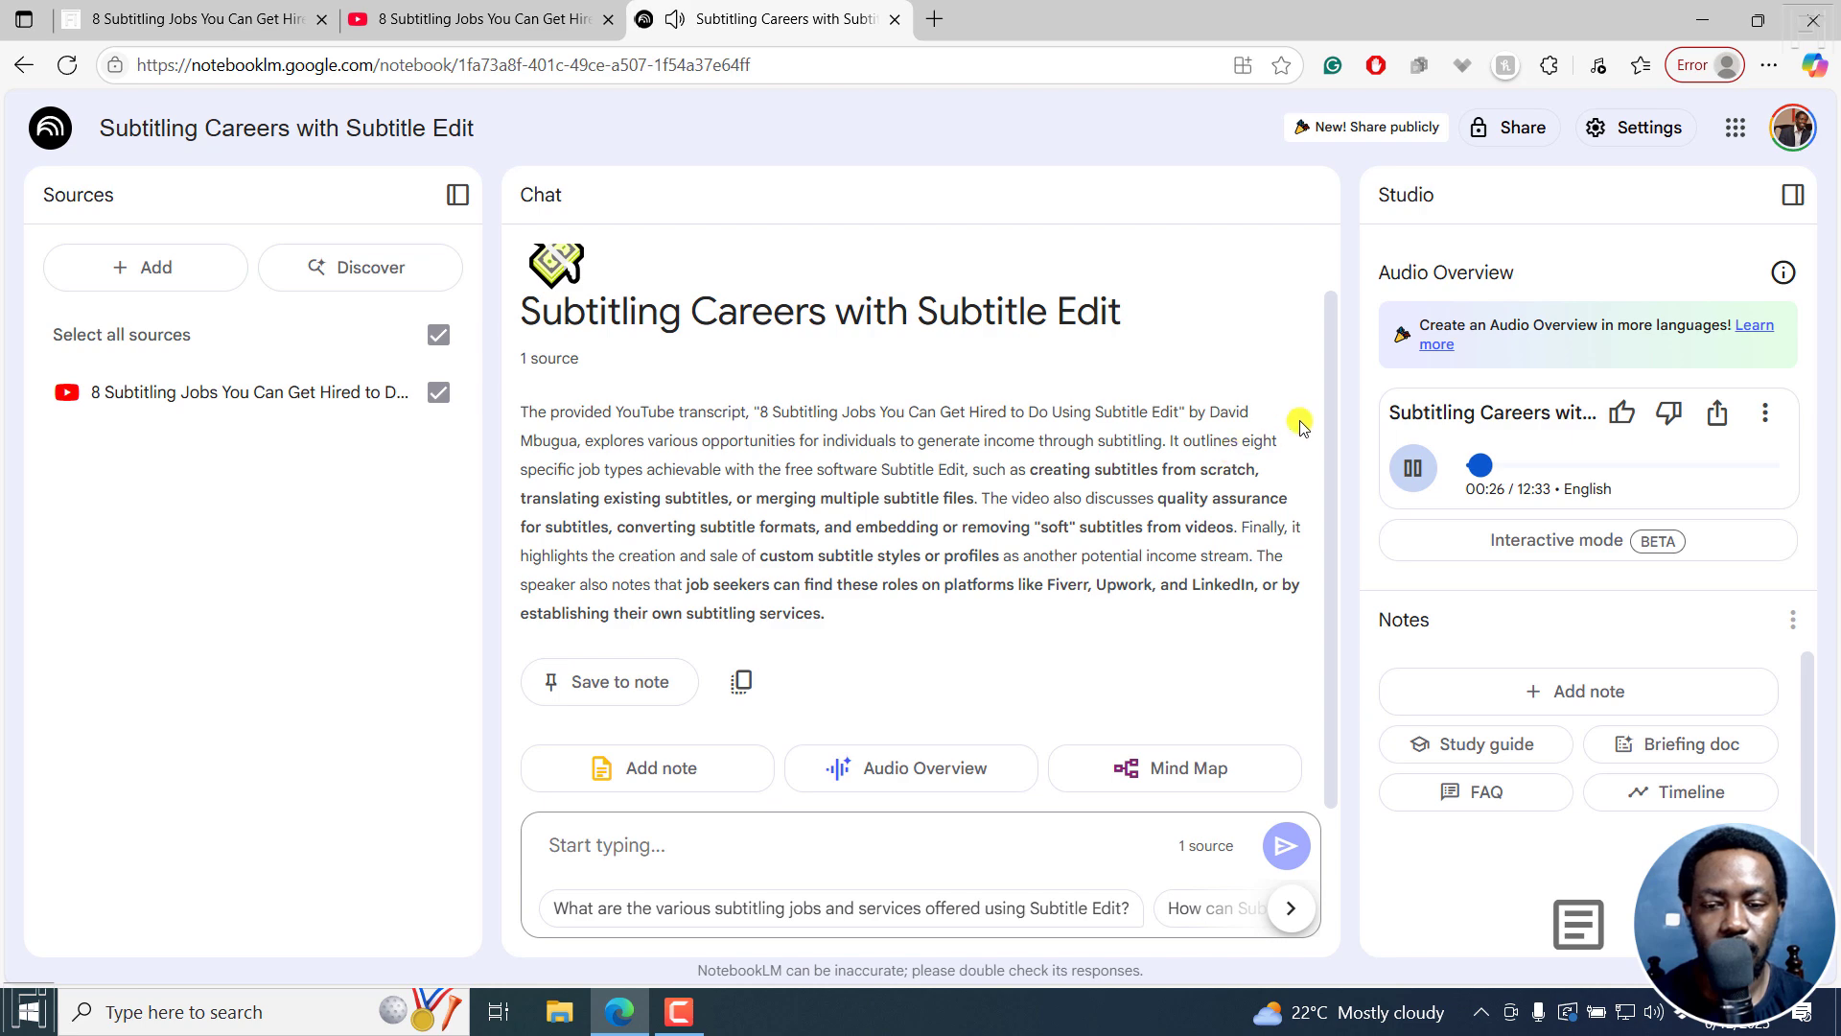
click(1408, 468)
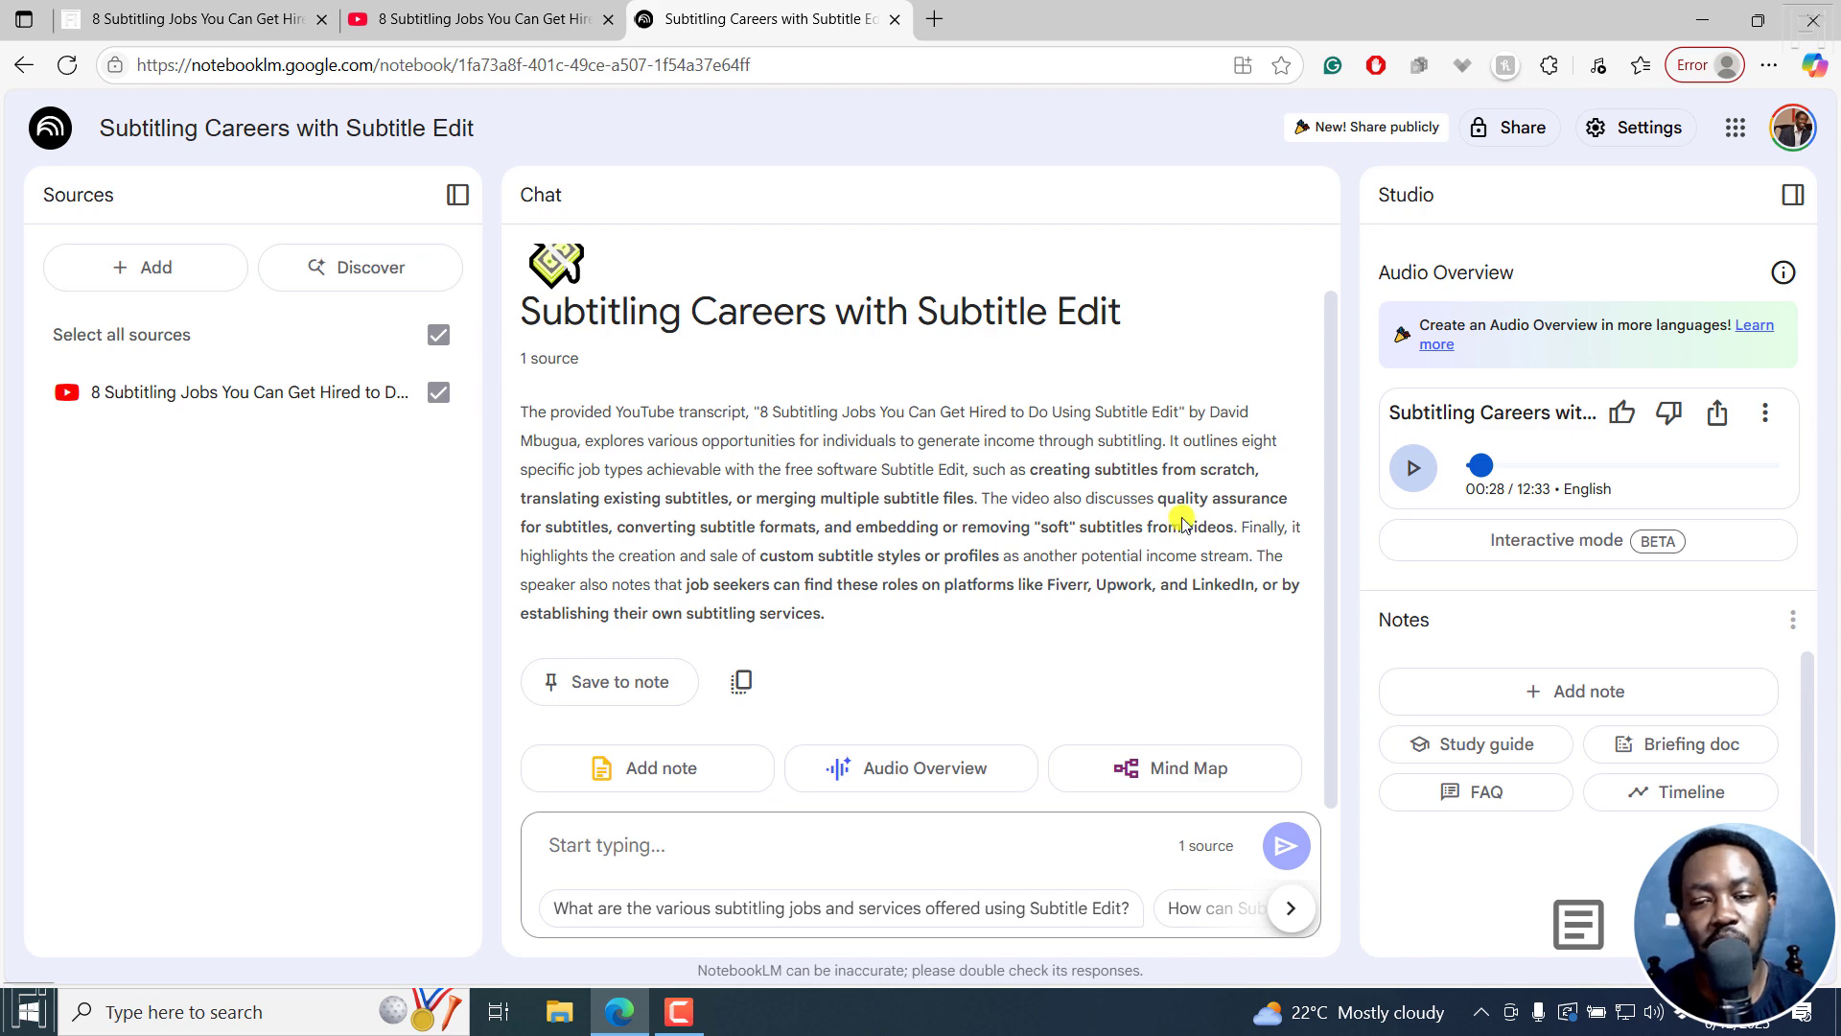
click(1414, 470)
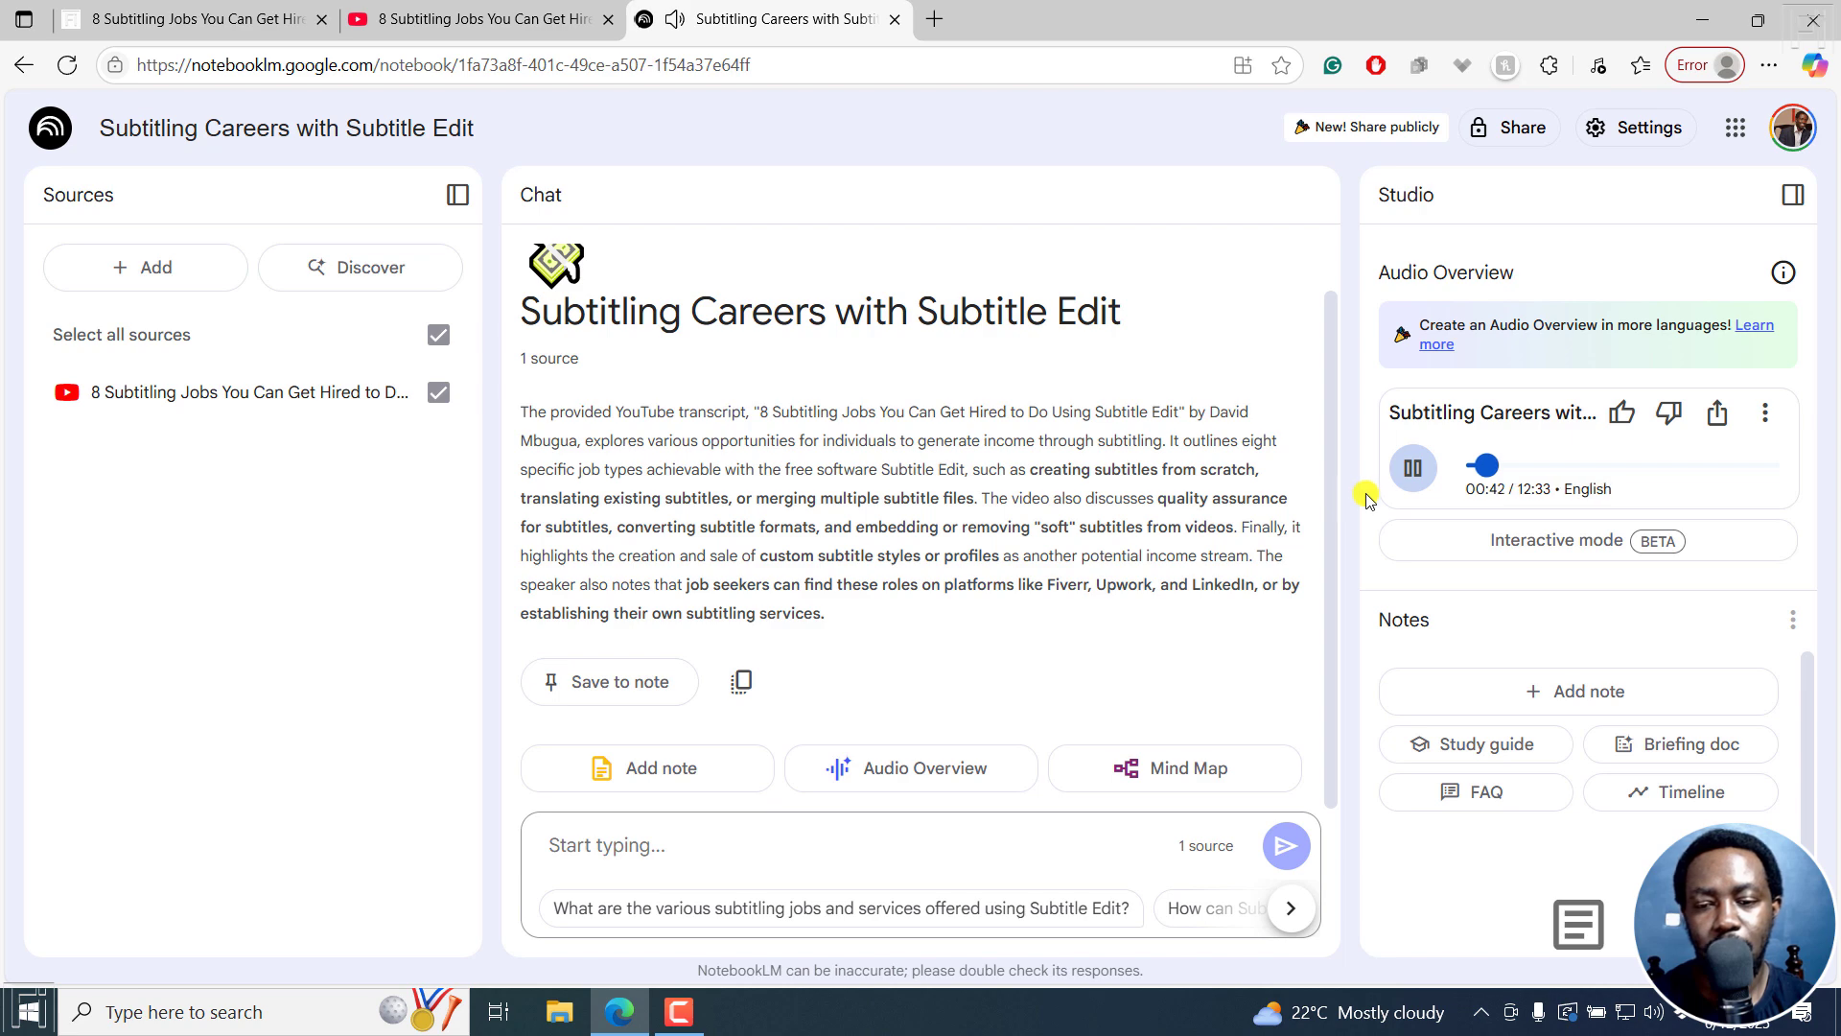
Pause the Audio Overview and download it as 'Subtitling Careers with Subtitle Edit.wav'
click(1410, 476)
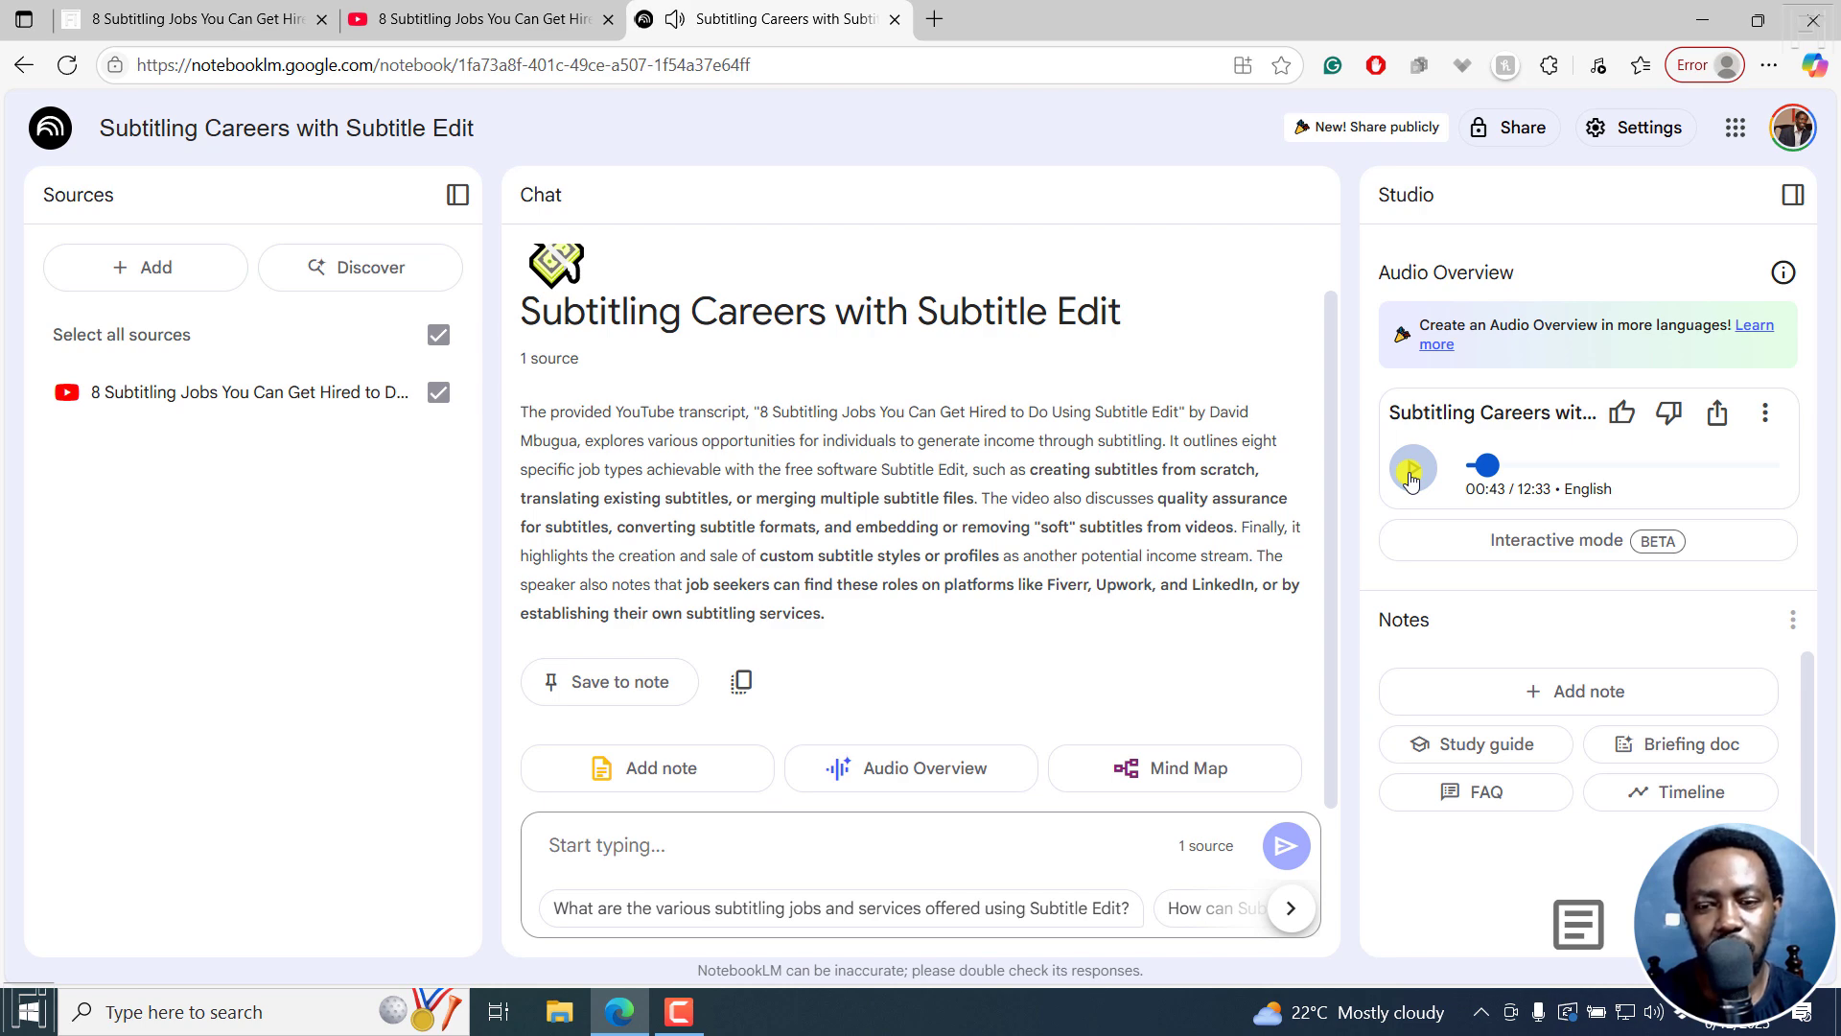
click(1766, 412)
mouse_move(1713, 482)
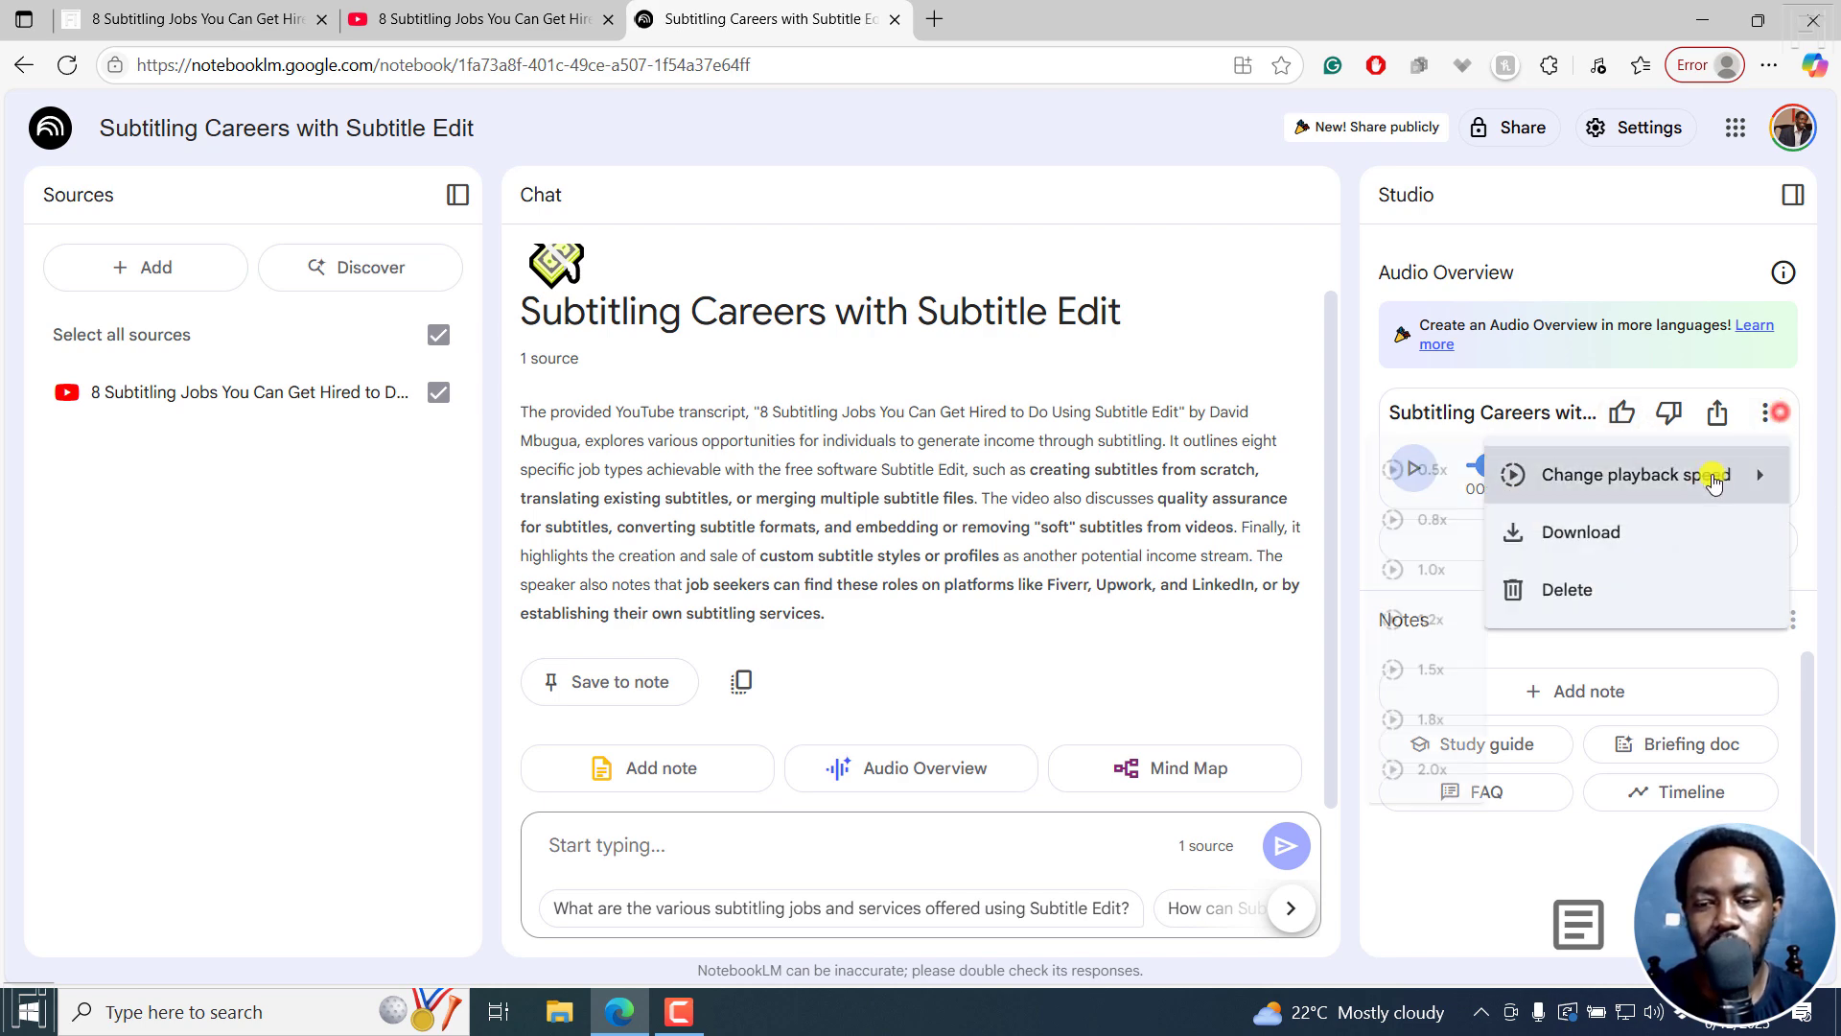
click(1611, 531)
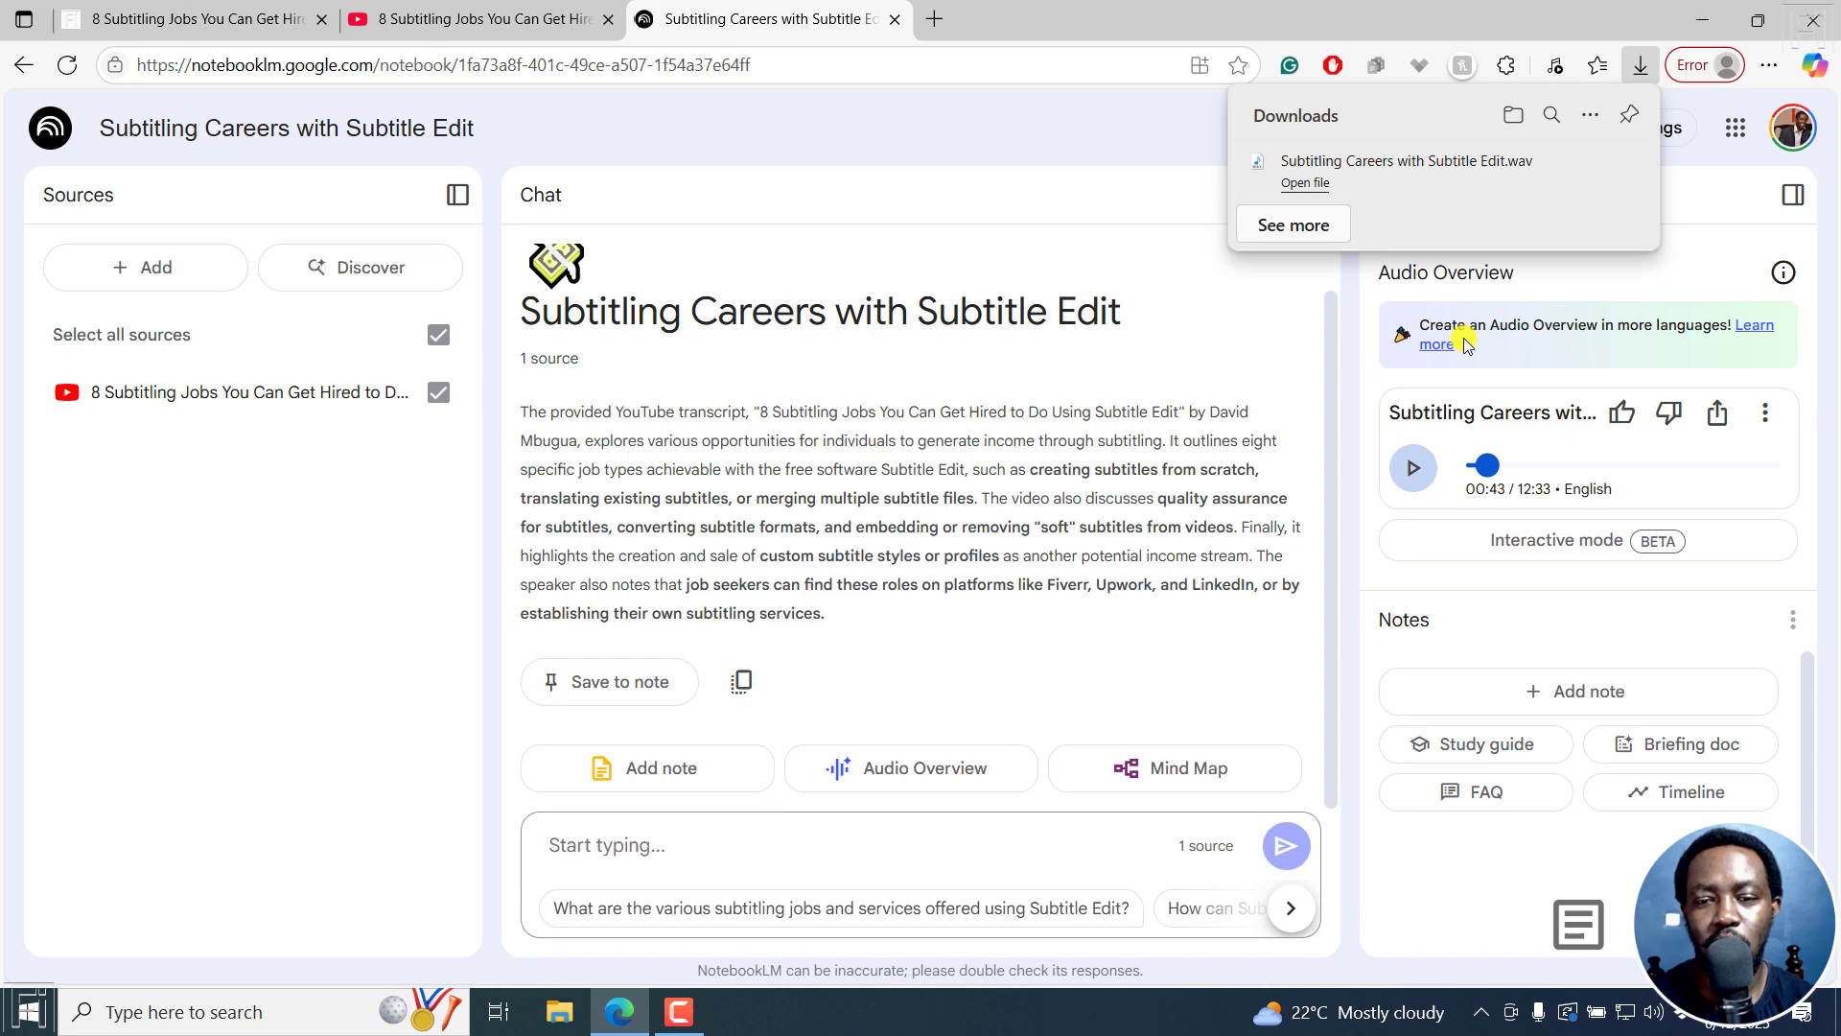
Open the downloaded WAV in Windows Media Player and skip ahead to about 05:51, then 09:07
click(1381, 160)
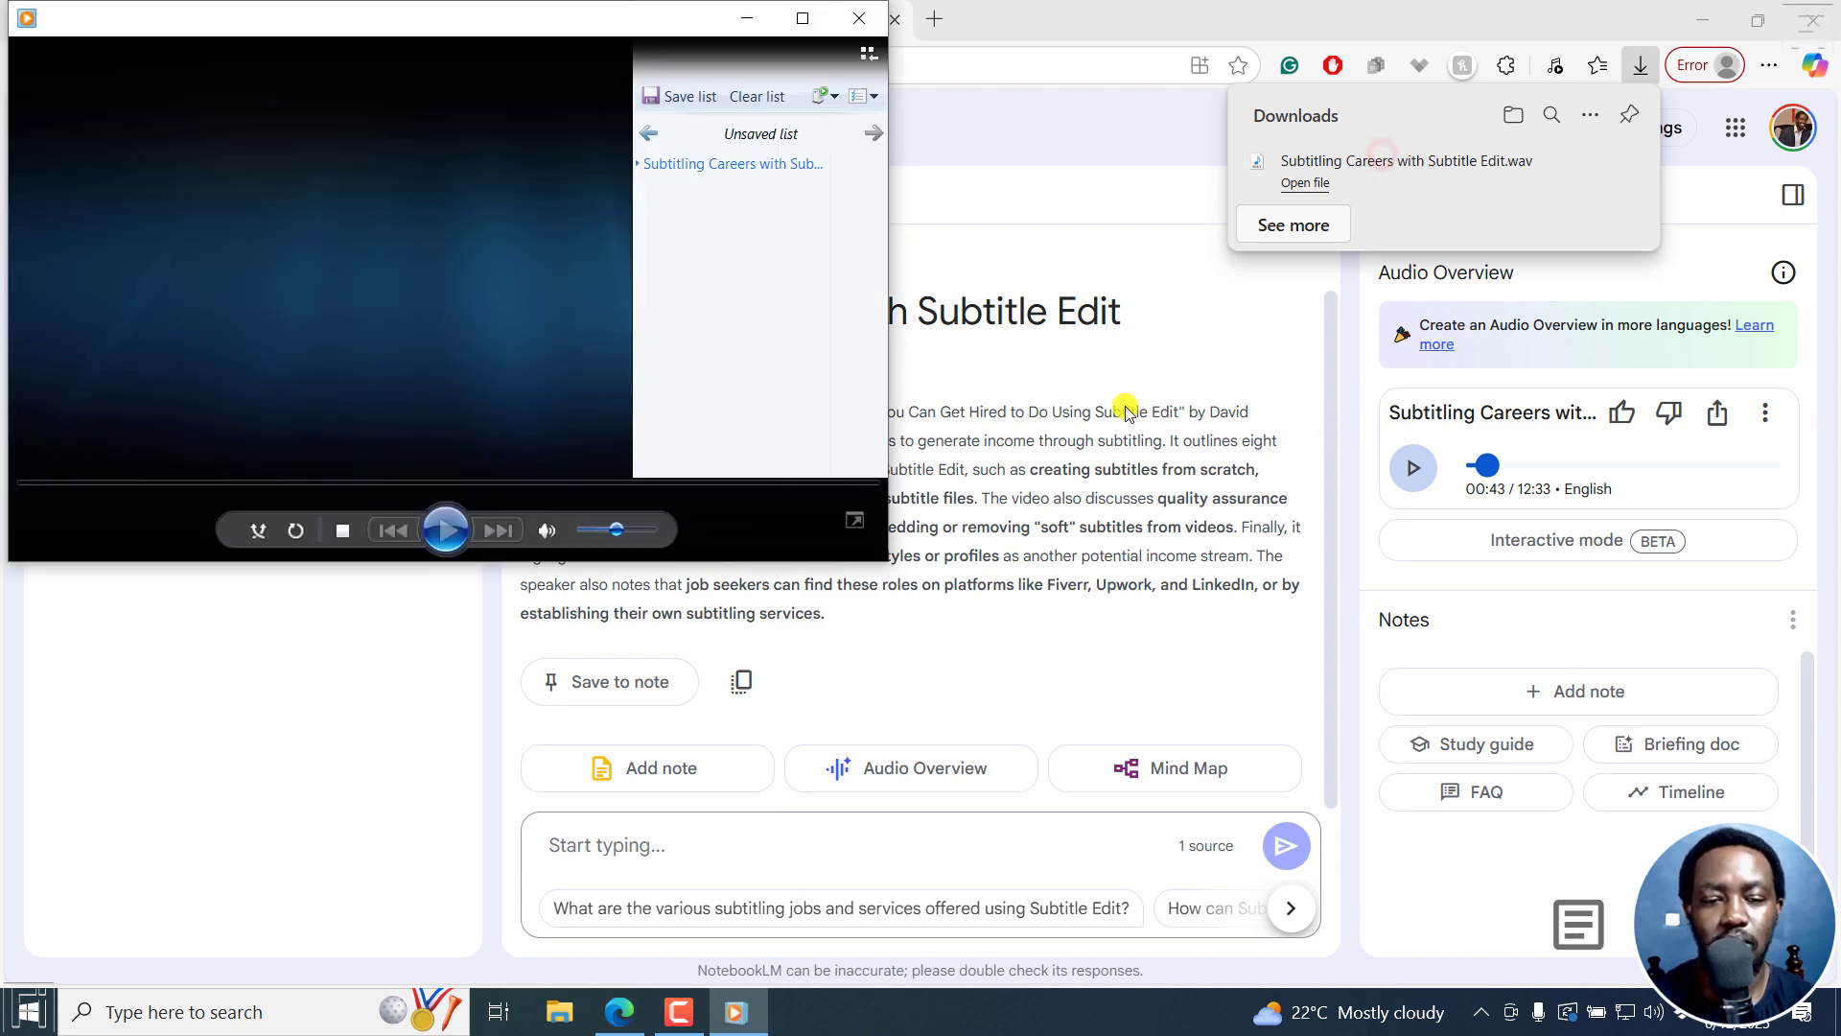
click(419, 485)
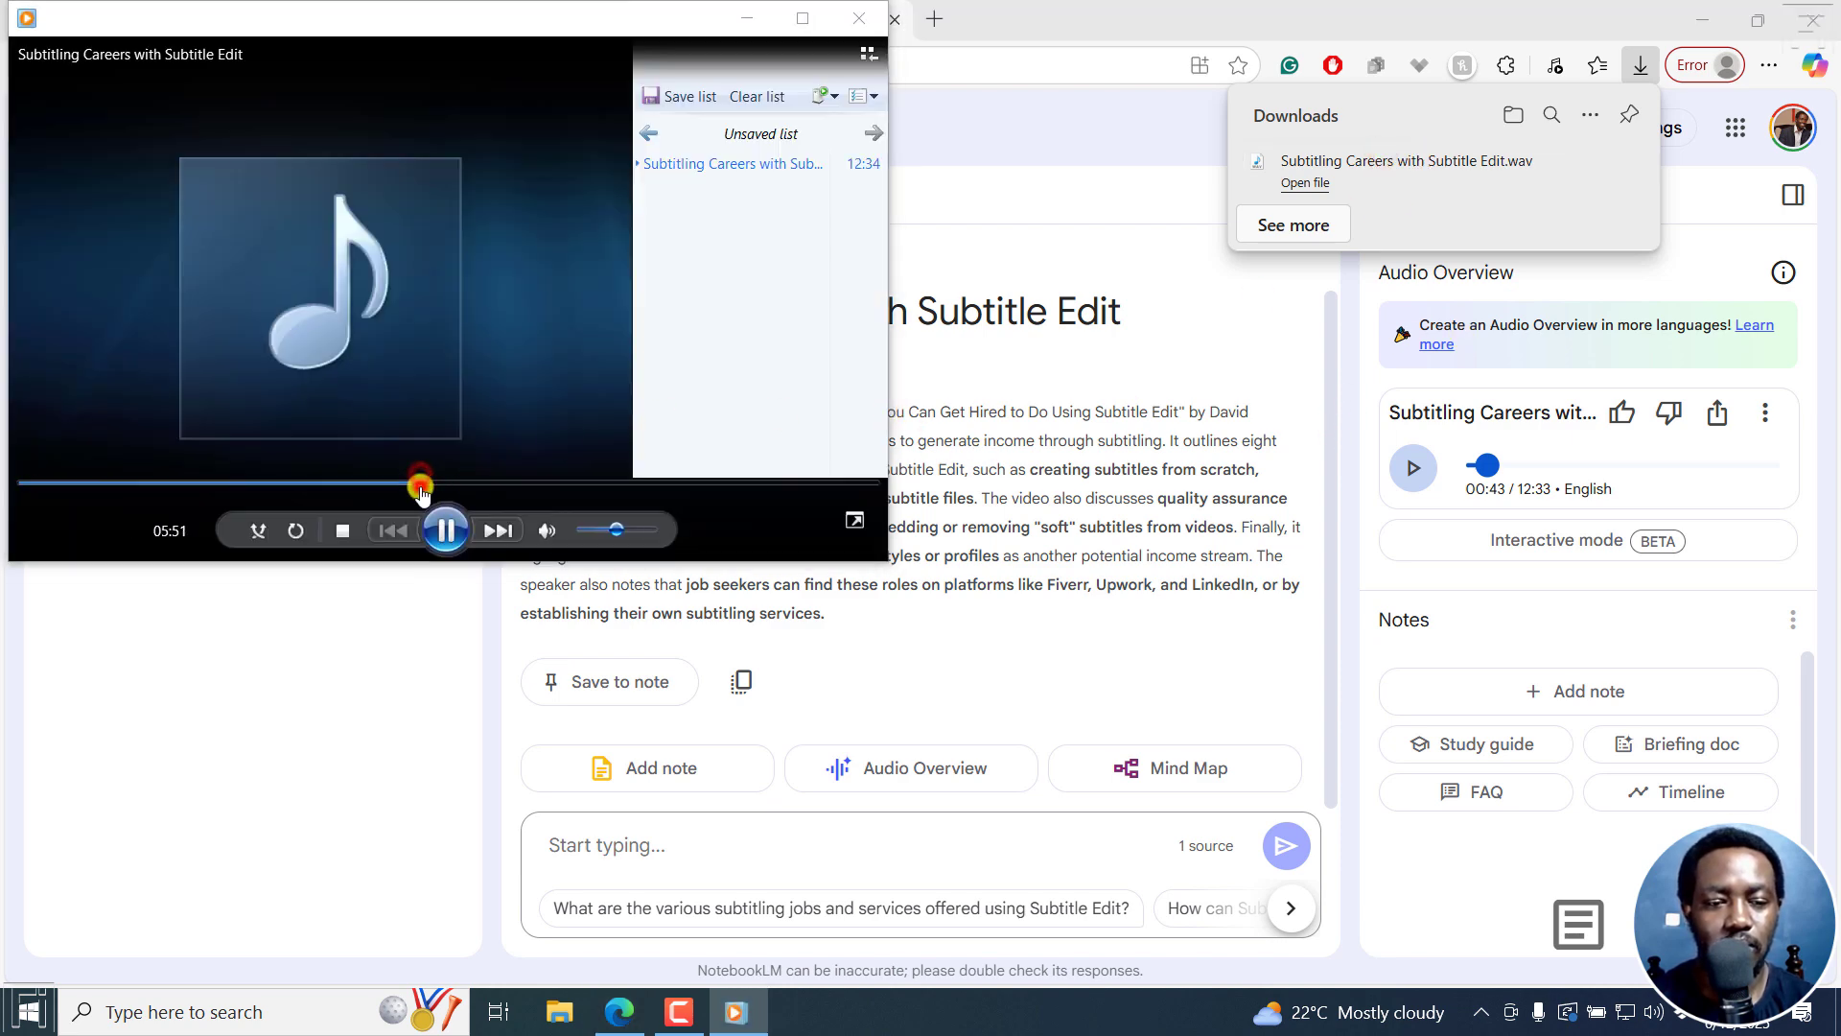
click(640, 484)
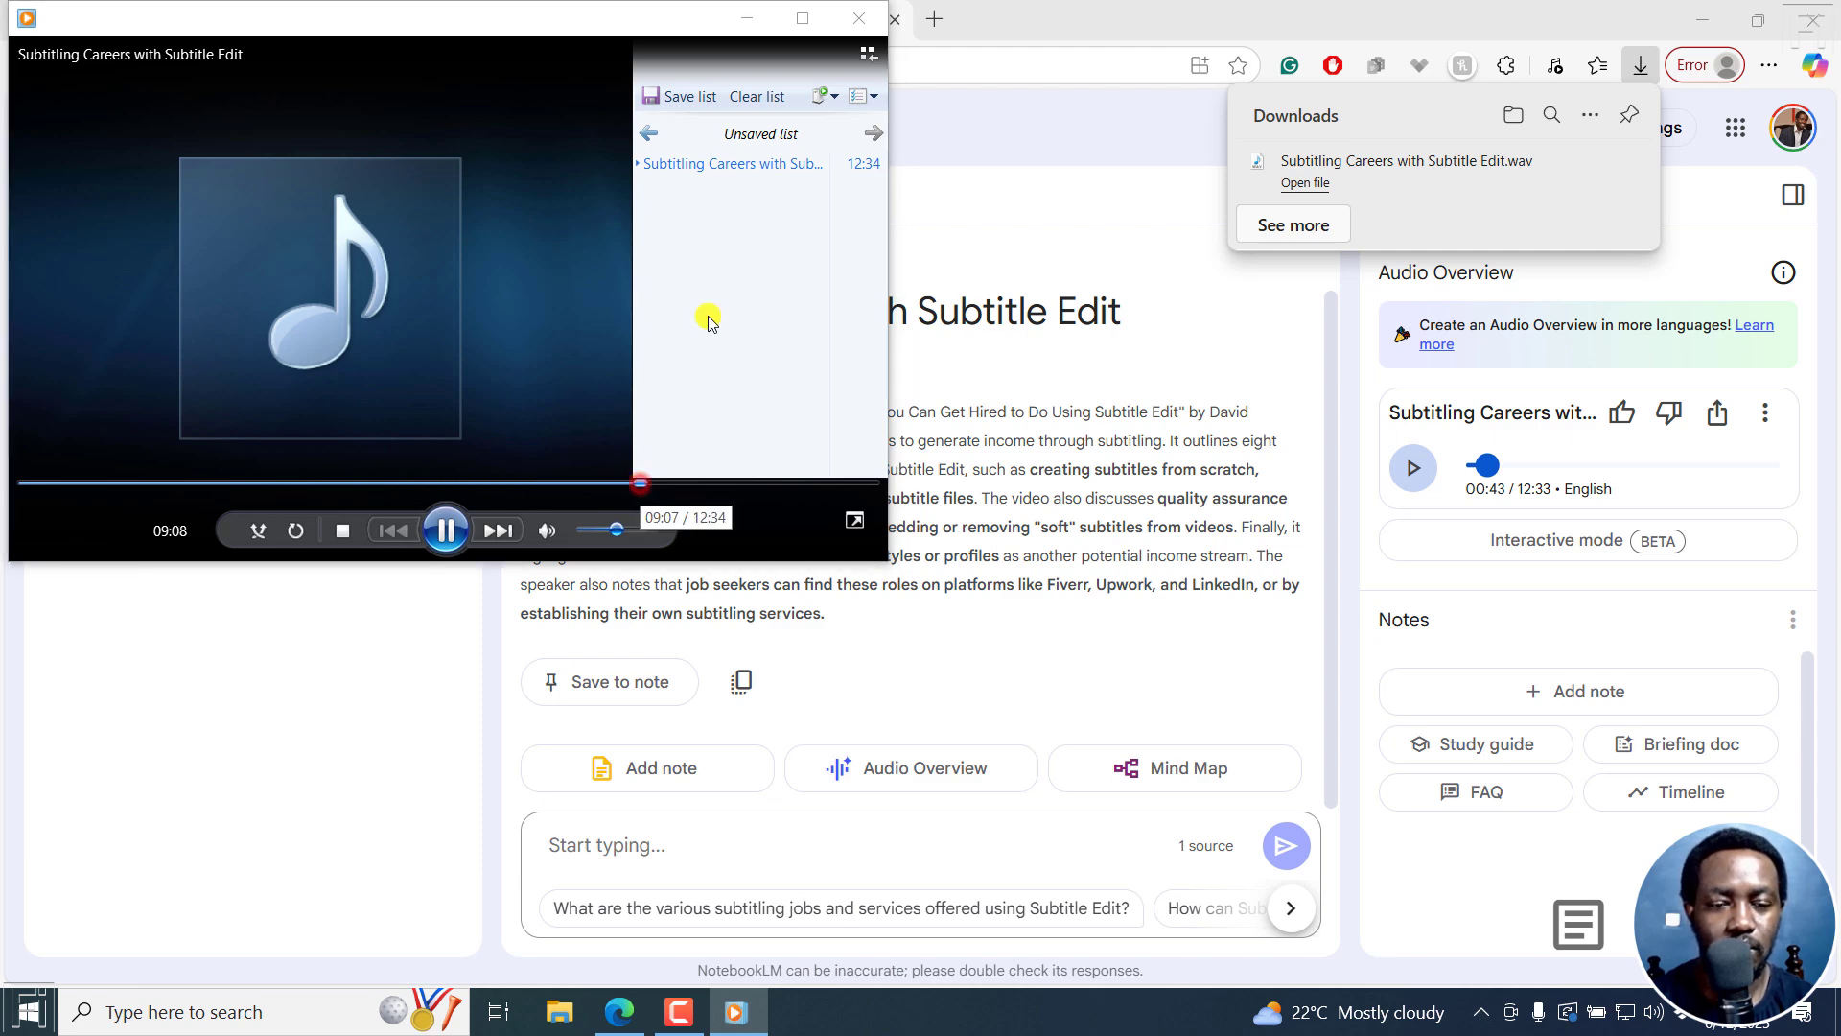
click(859, 18)
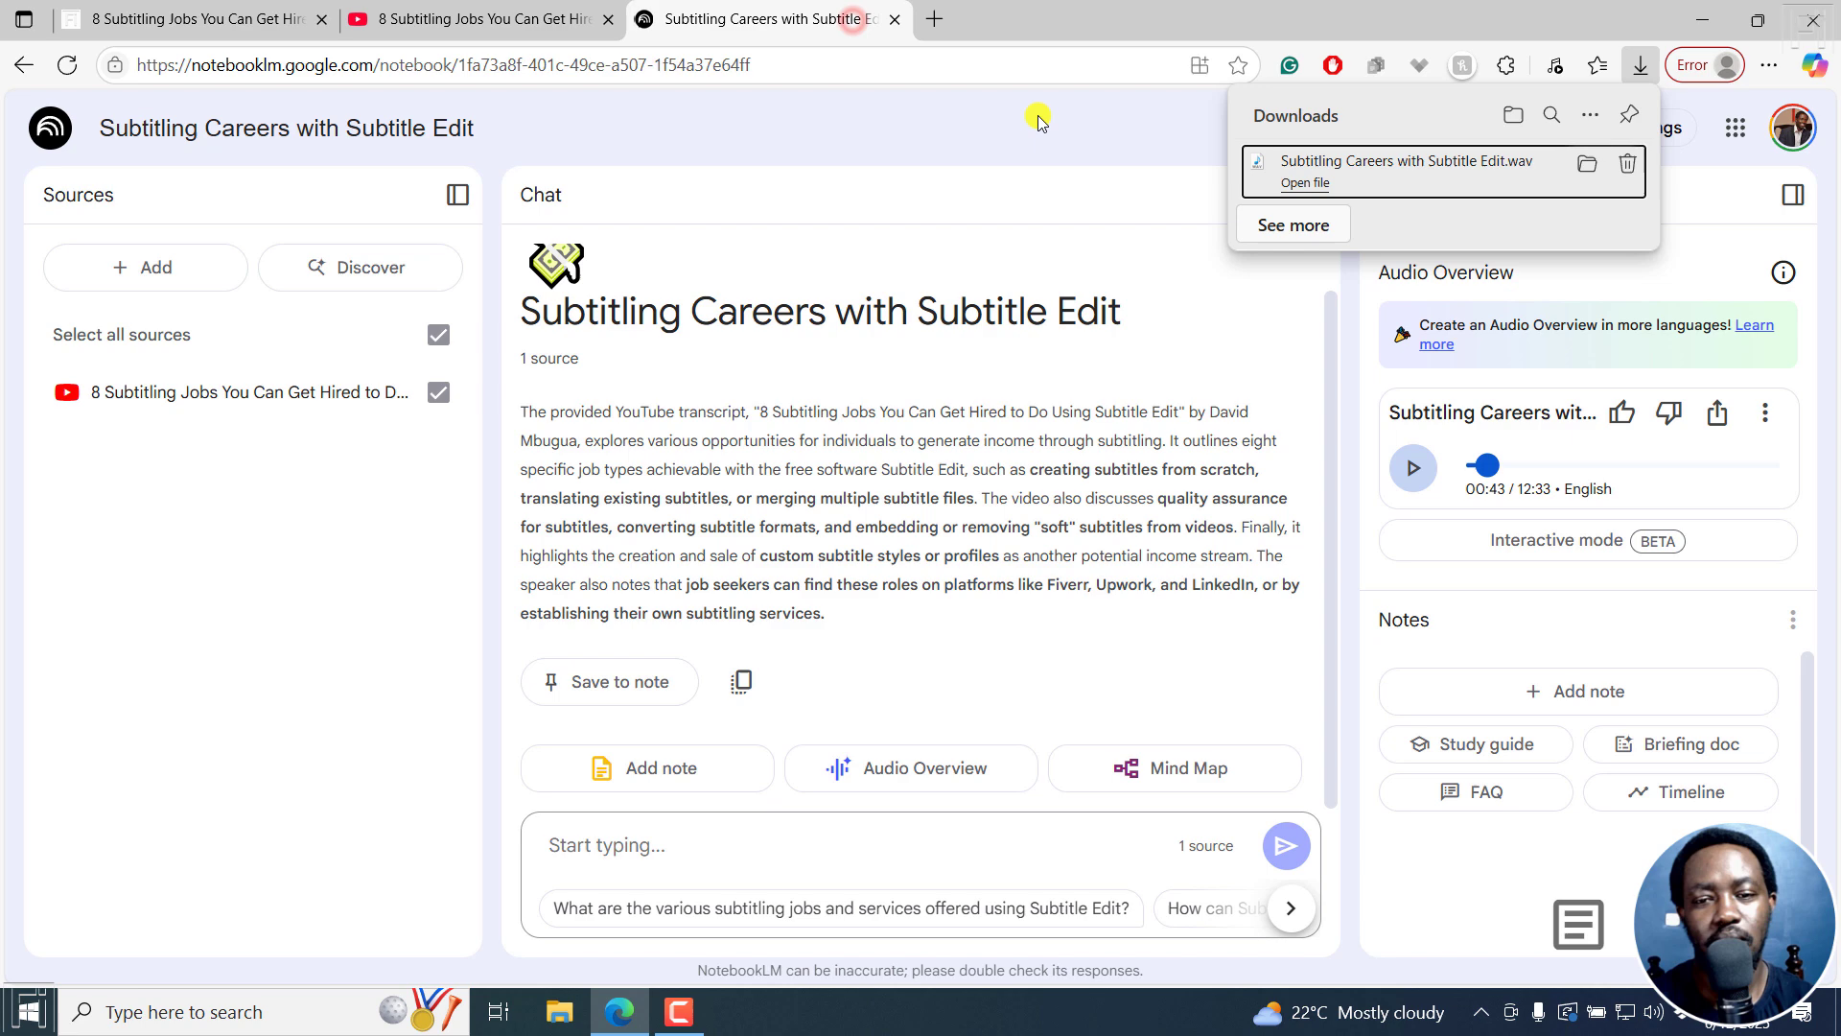